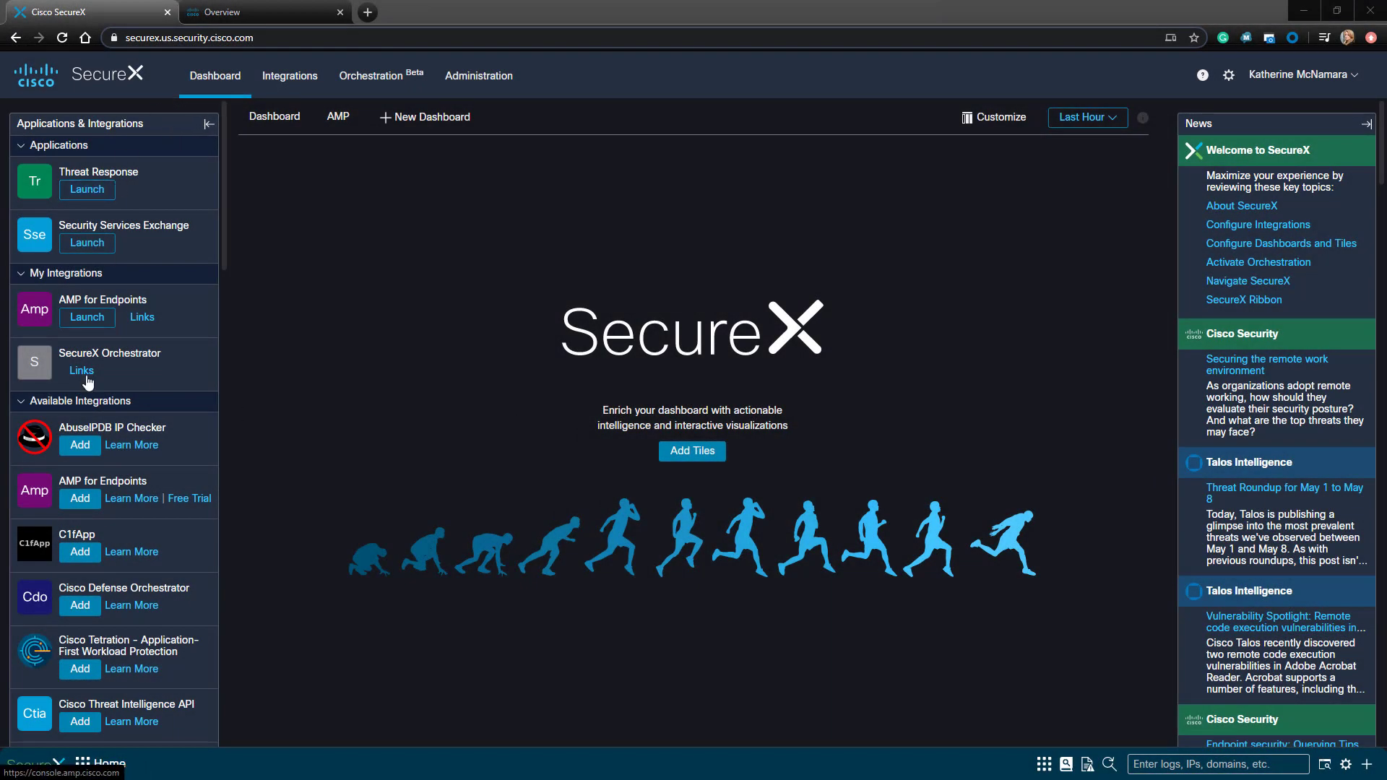
- Find Umbrella among the available integrations and start adding a new Umbrella module, keeping the module name Umbrella
{"action": "scroll", "coordinate": [148, 469], "scroll_direction": "down", "scroll_amount": 10}
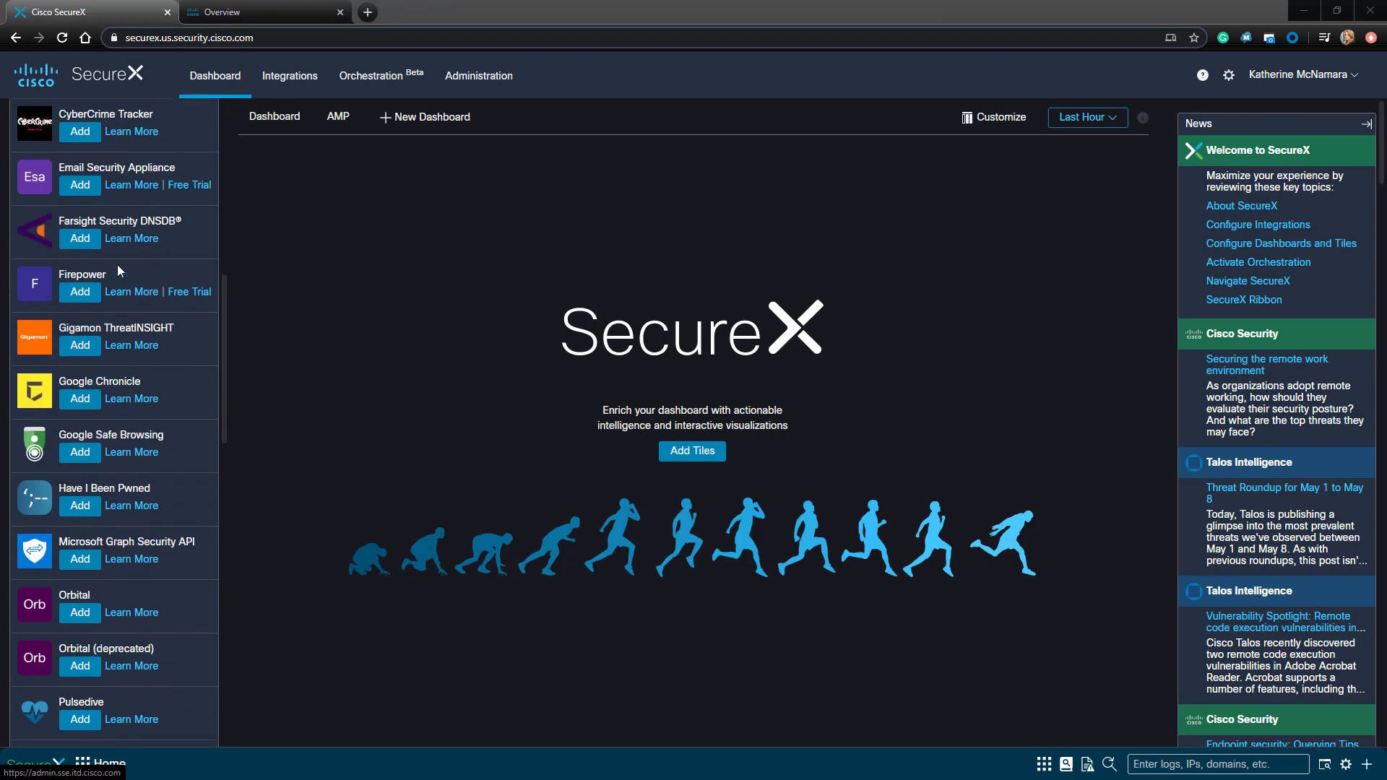
{"action": "scroll", "coordinate": [115, 359], "scroll_direction": "down", "scroll_amount": 8}
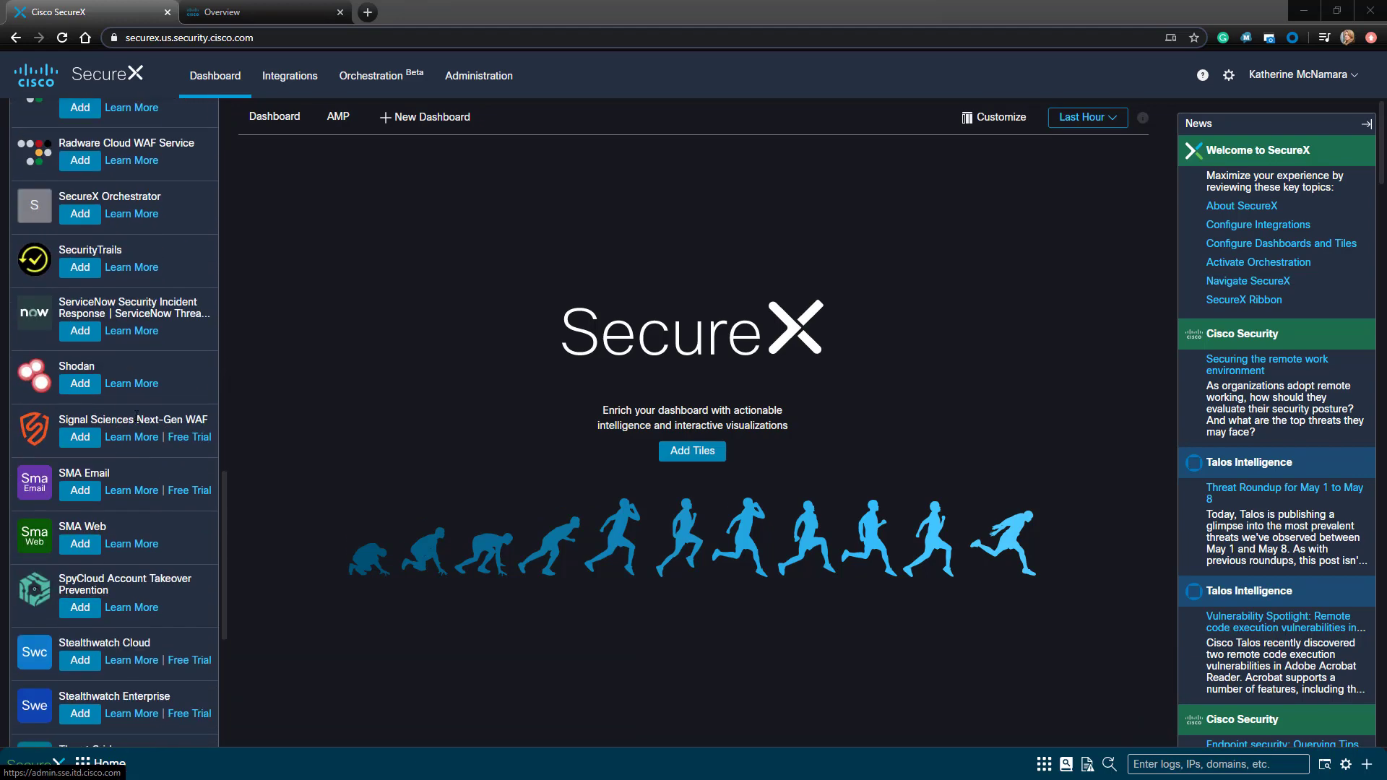
{"action": "scroll", "coordinate": [136, 416], "scroll_direction": "down", "scroll_amount": 3}
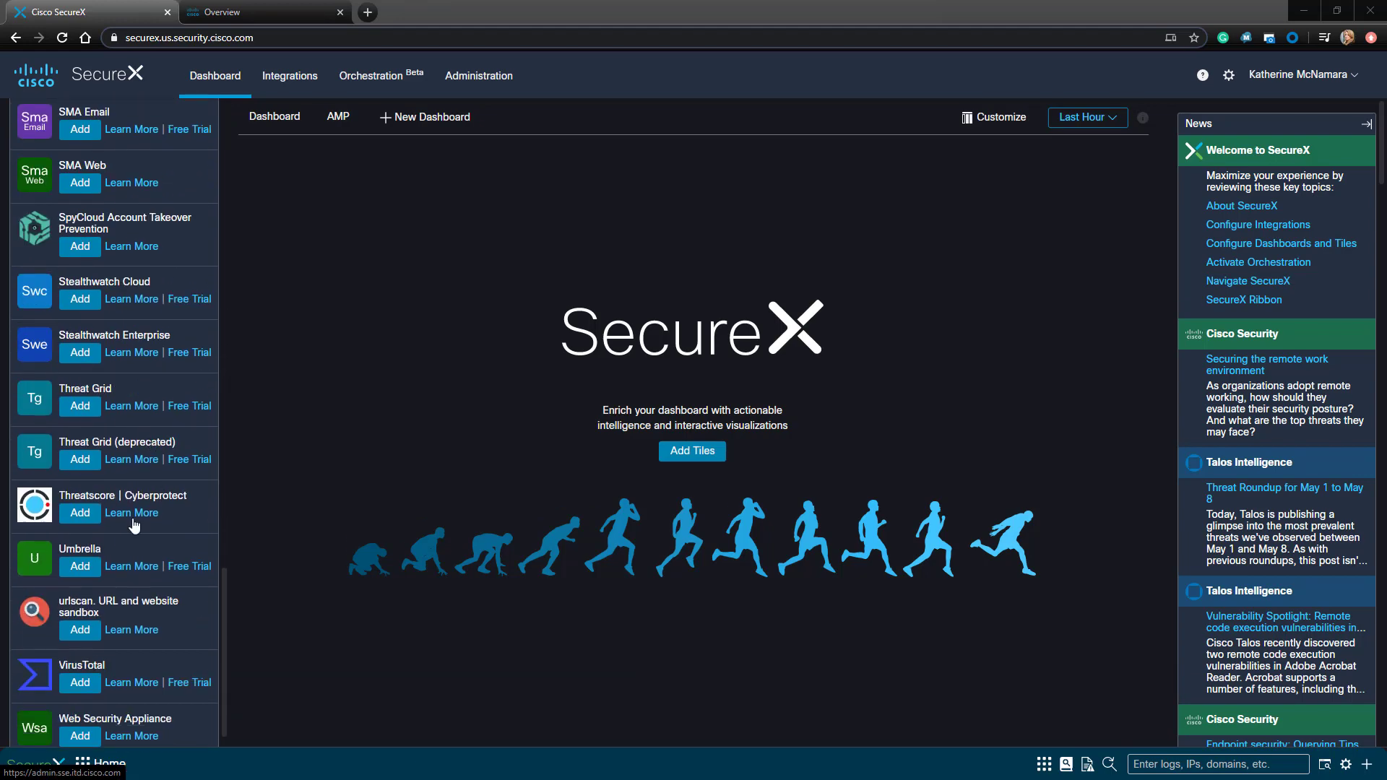
{"action": "left_click", "coordinate": [95, 578]}
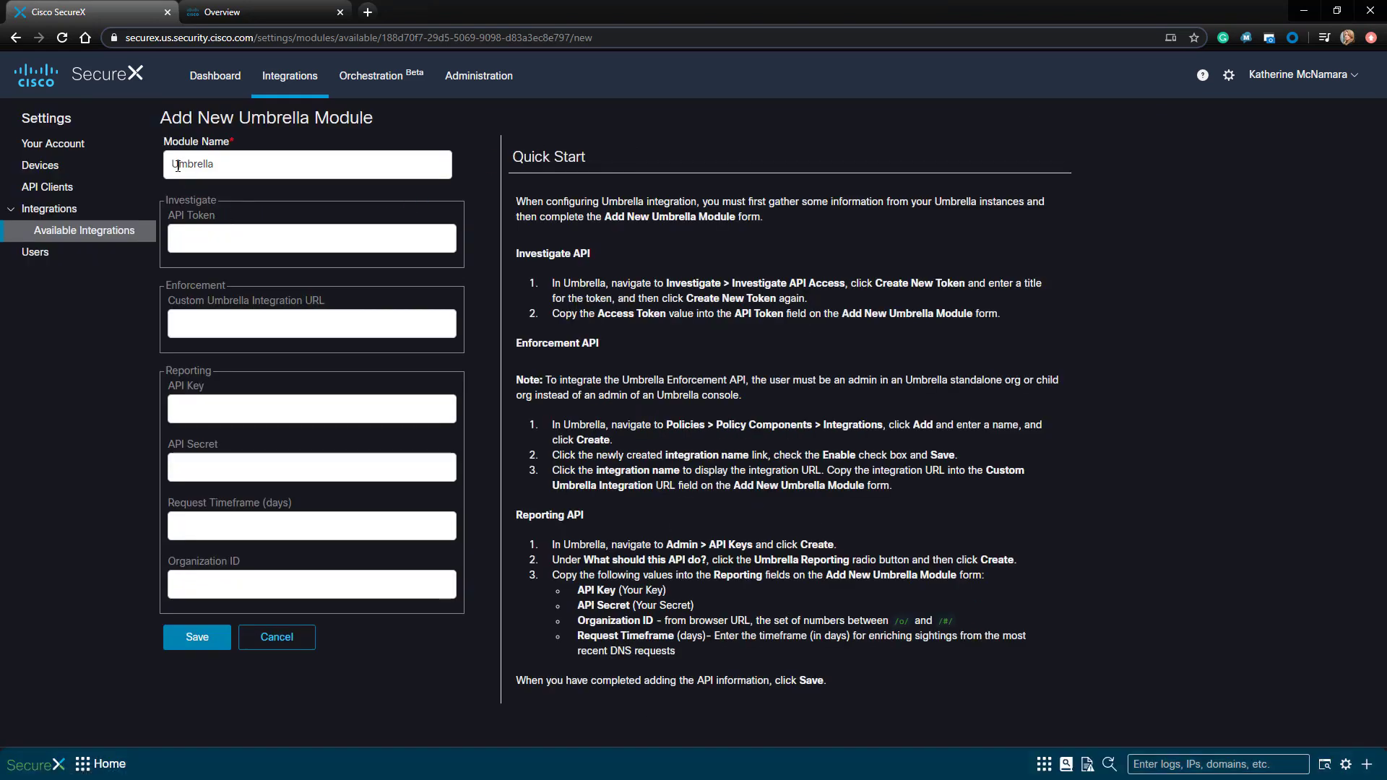
{"action": "left_click_drag", "start_coordinate": [177, 166], "coordinate": [248, 165]}
{"action": "left_click", "coordinate": [247, 166]}
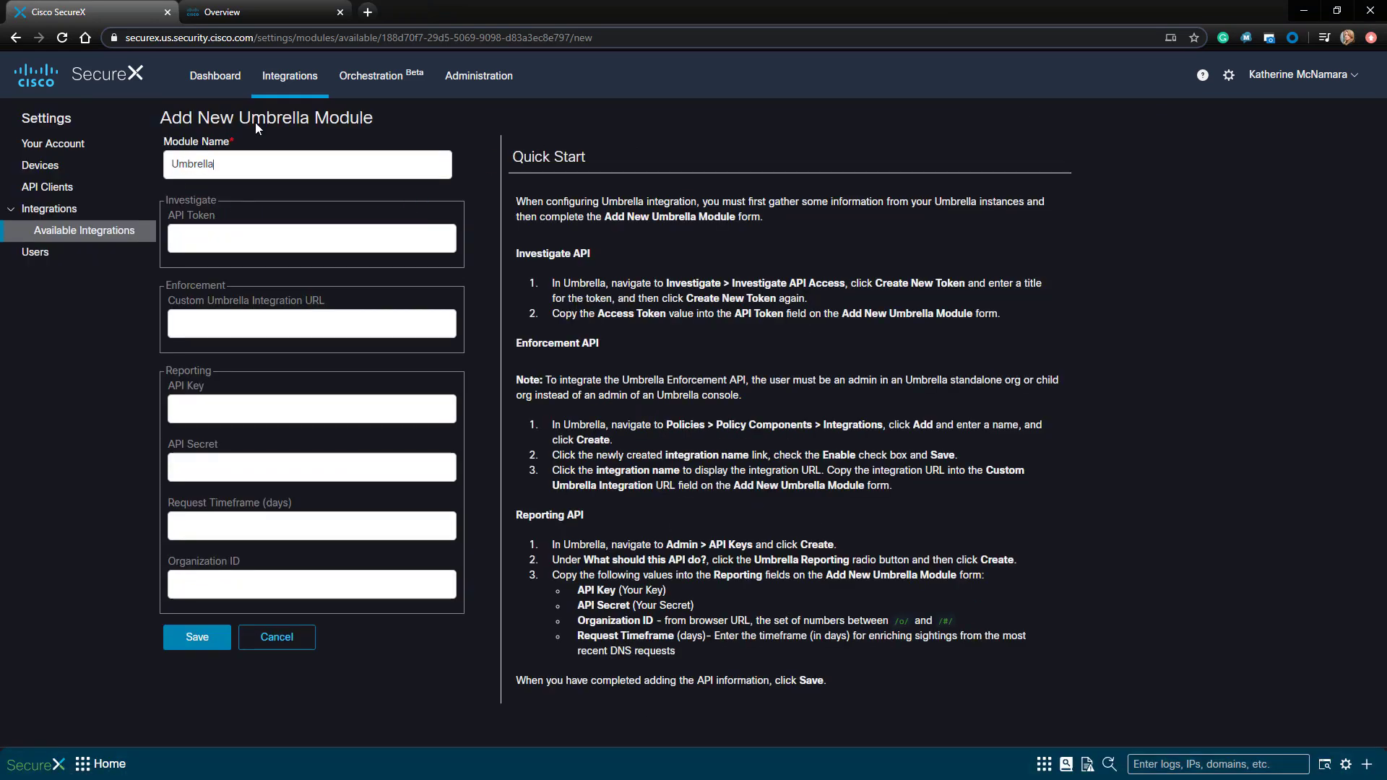
- Switch to the Cisco Umbrella dashboard and create an Investigate API access token titled SecureX
{"action": "left_click", "coordinate": [261, 7]}
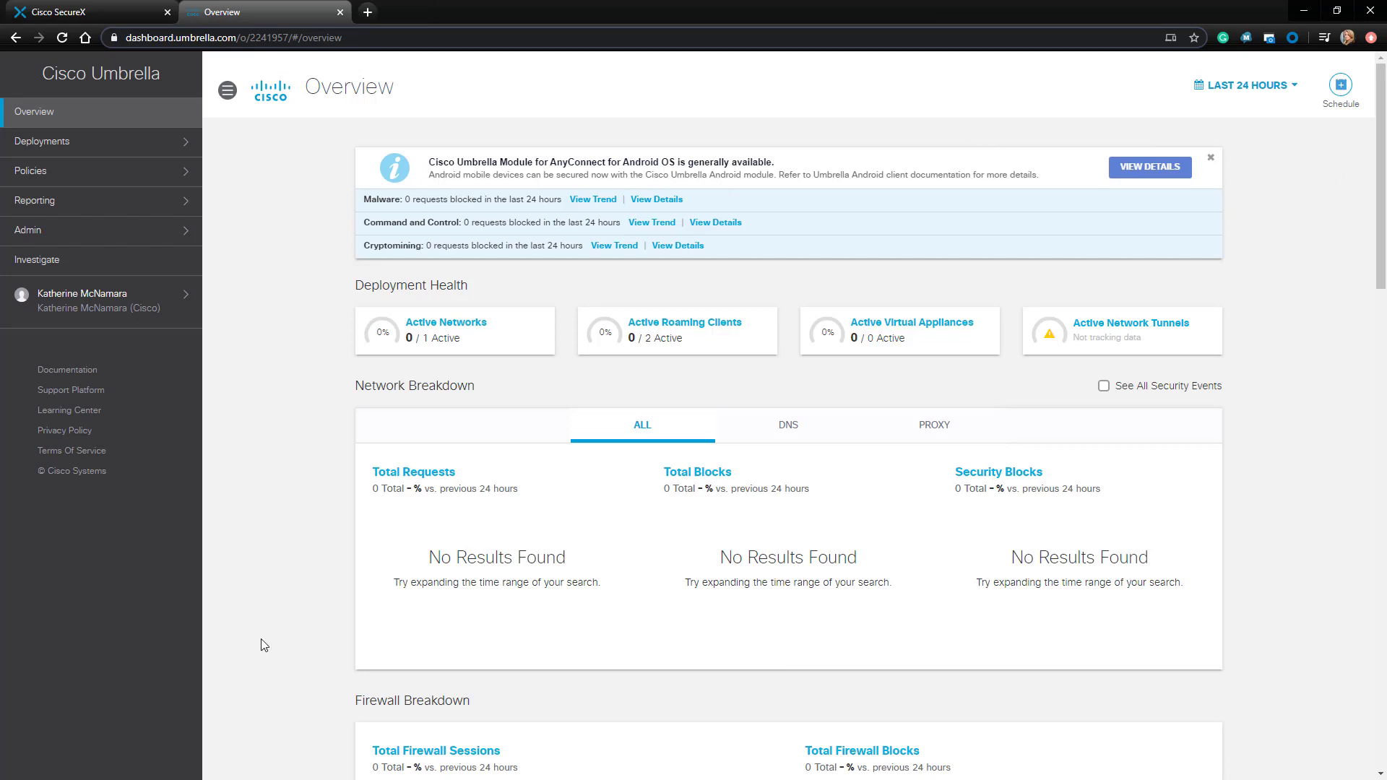
{"action": "left_click", "coordinate": [53, 263]}
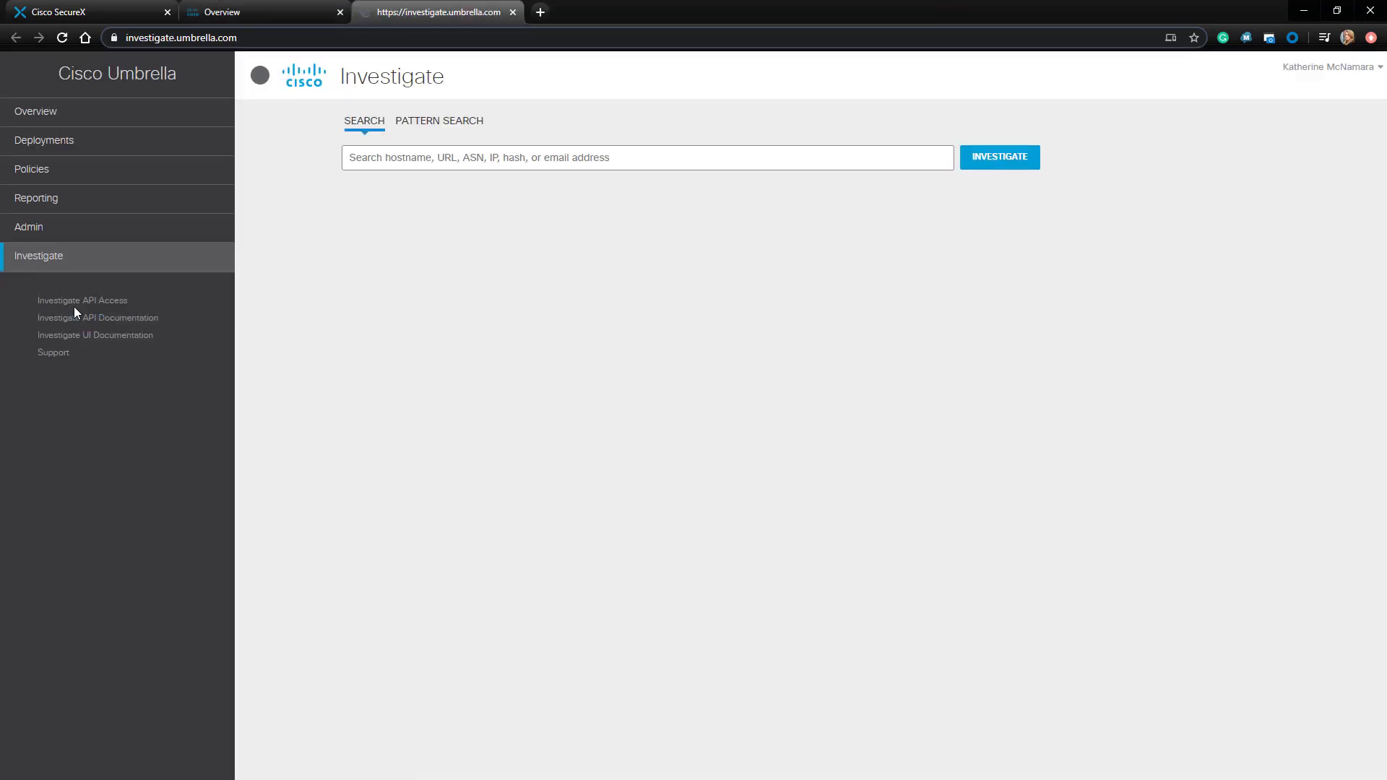
{"action": "left_click", "coordinate": [80, 302]}
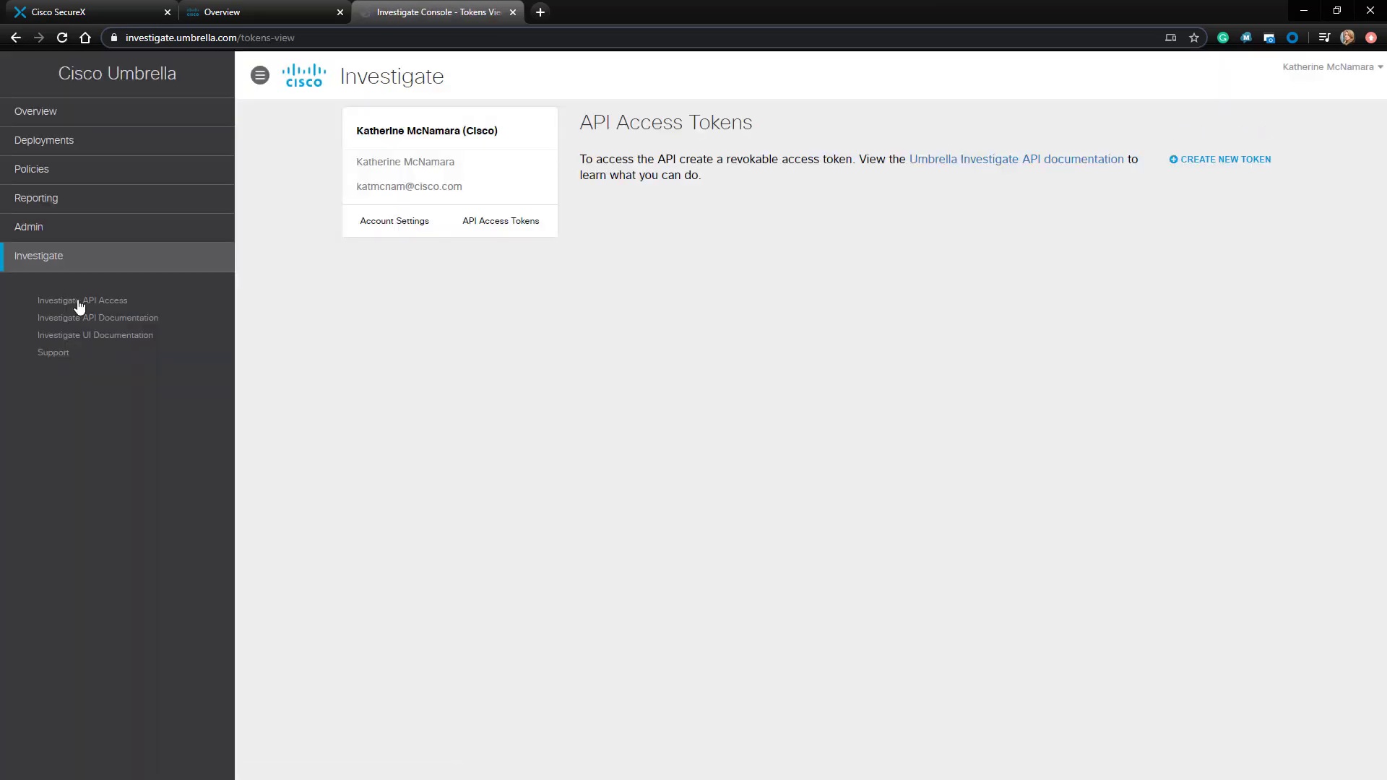
{"action": "left_click", "coordinate": [1200, 161]}
{"action": "left_click", "coordinate": [890, 241]}
{"action": "type", "text": "SecureX"}
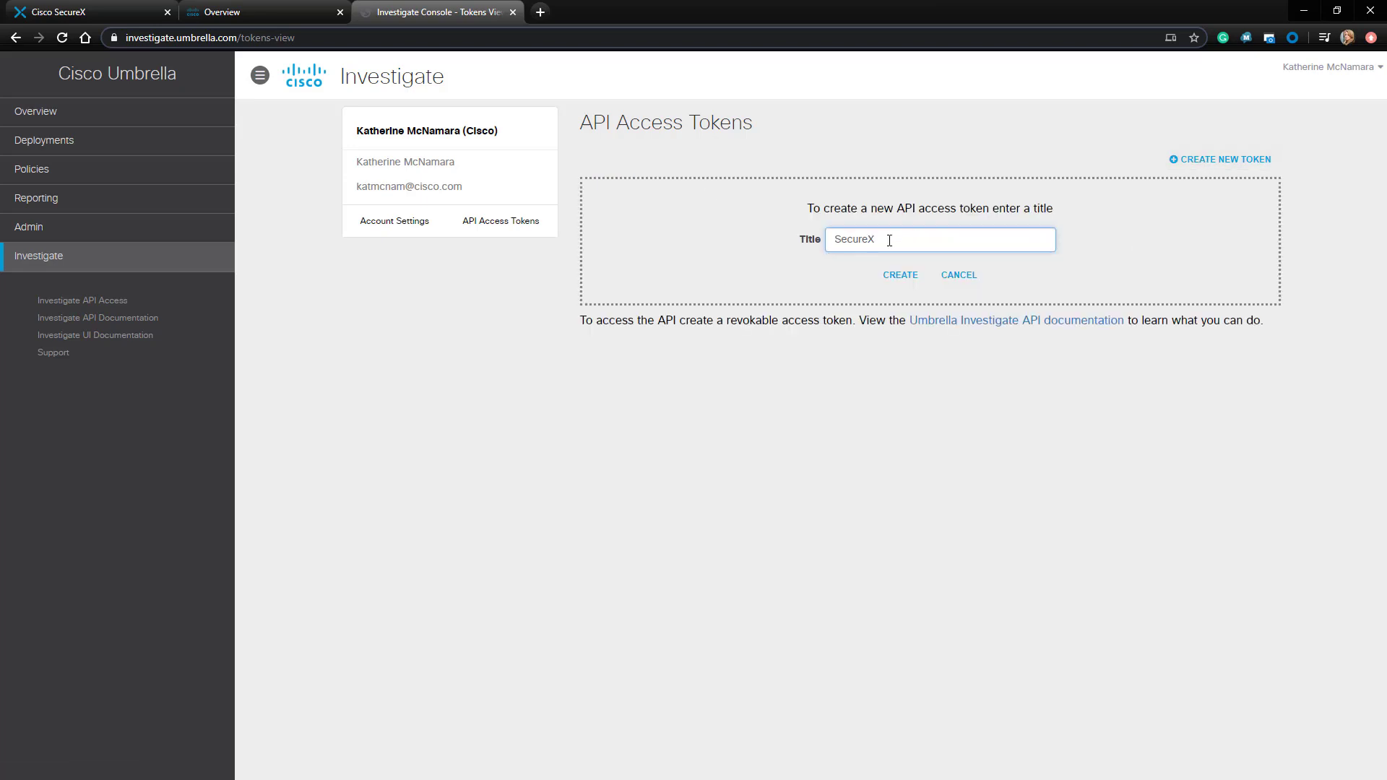
{"action": "left_click", "coordinate": [906, 277]}
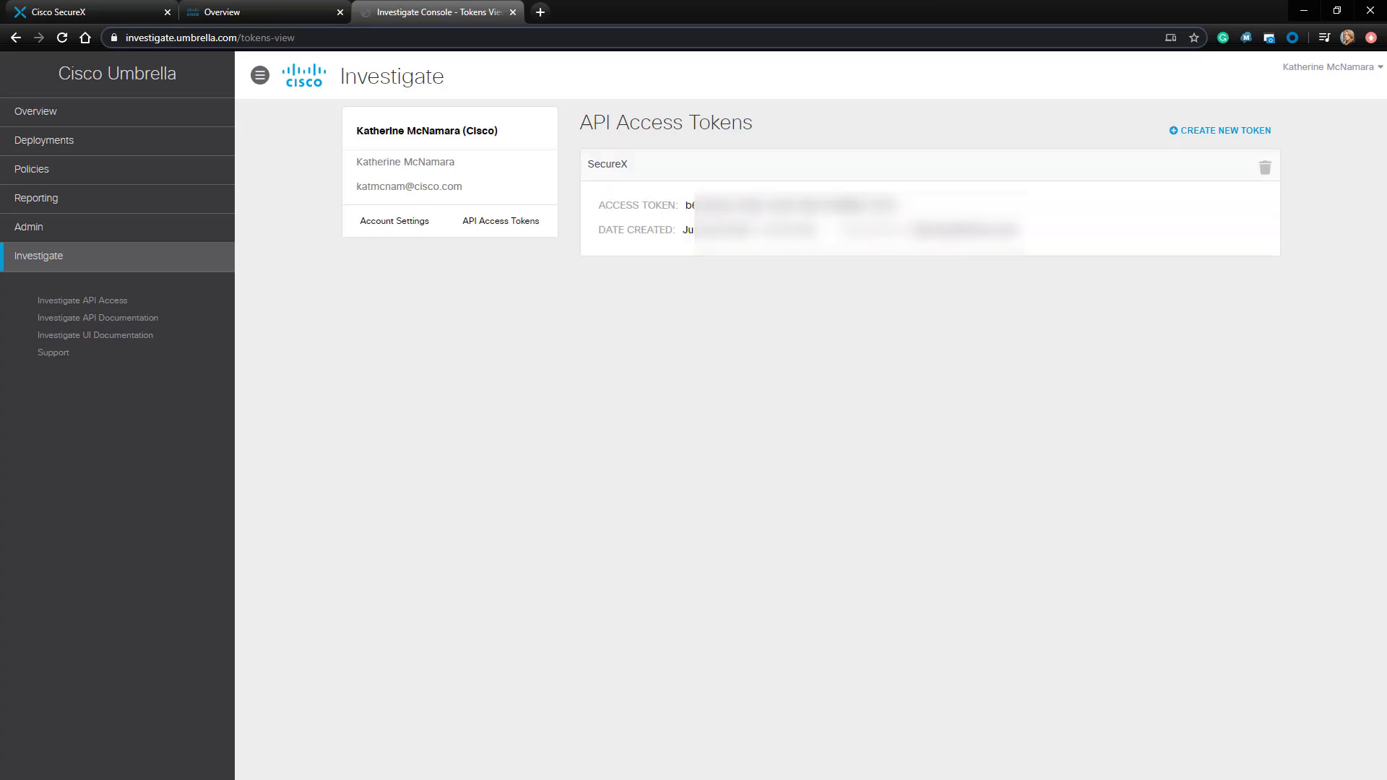
- Copy the Investigate access token and paste it into the API Token field of the new Umbrella module in Cisco SecureX
{"action": "double_click", "coordinate": [867, 207]}
{"action": "left_click_drag", "start_coordinate": [972, 211], "coordinate": [684, 208]}
{"action": "left_click", "coordinate": [60, 256]}
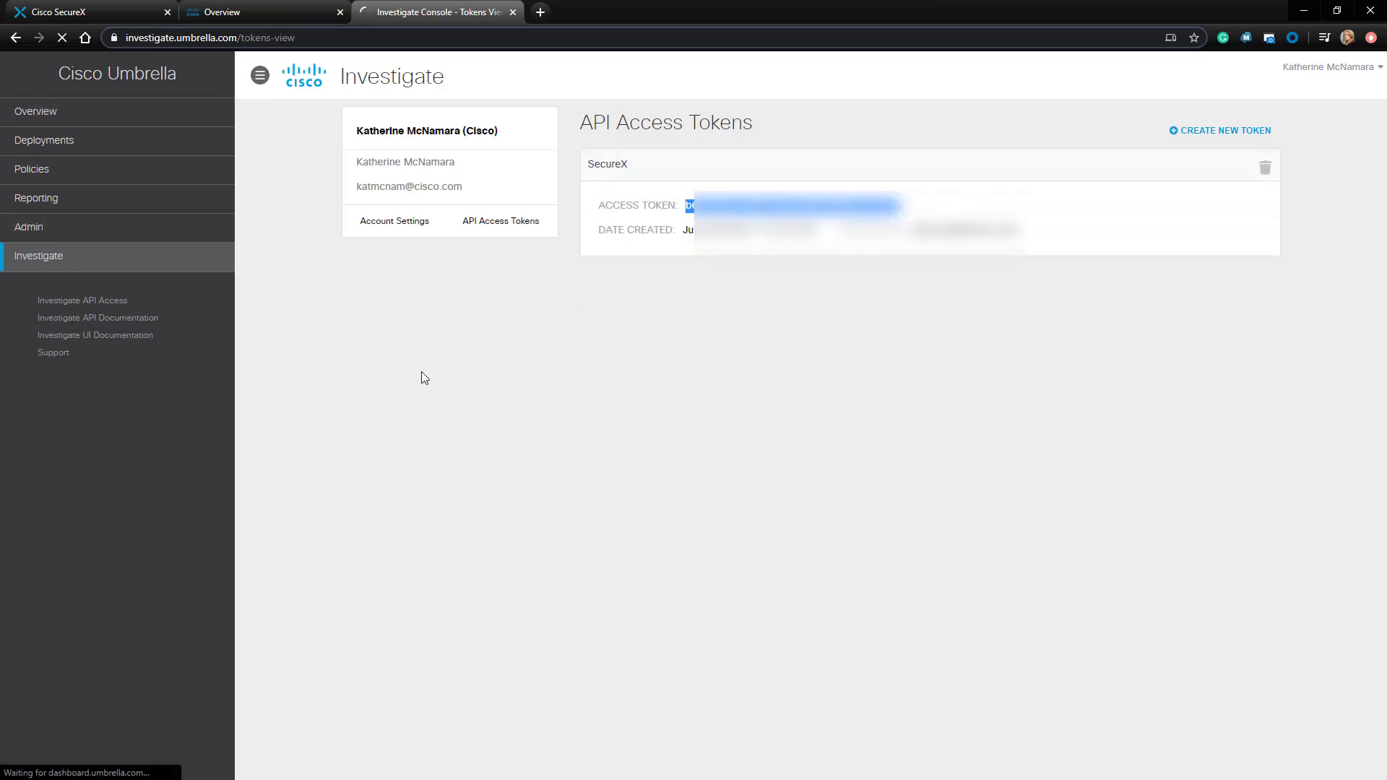
{"action": "left_click", "coordinate": [114, 12]}
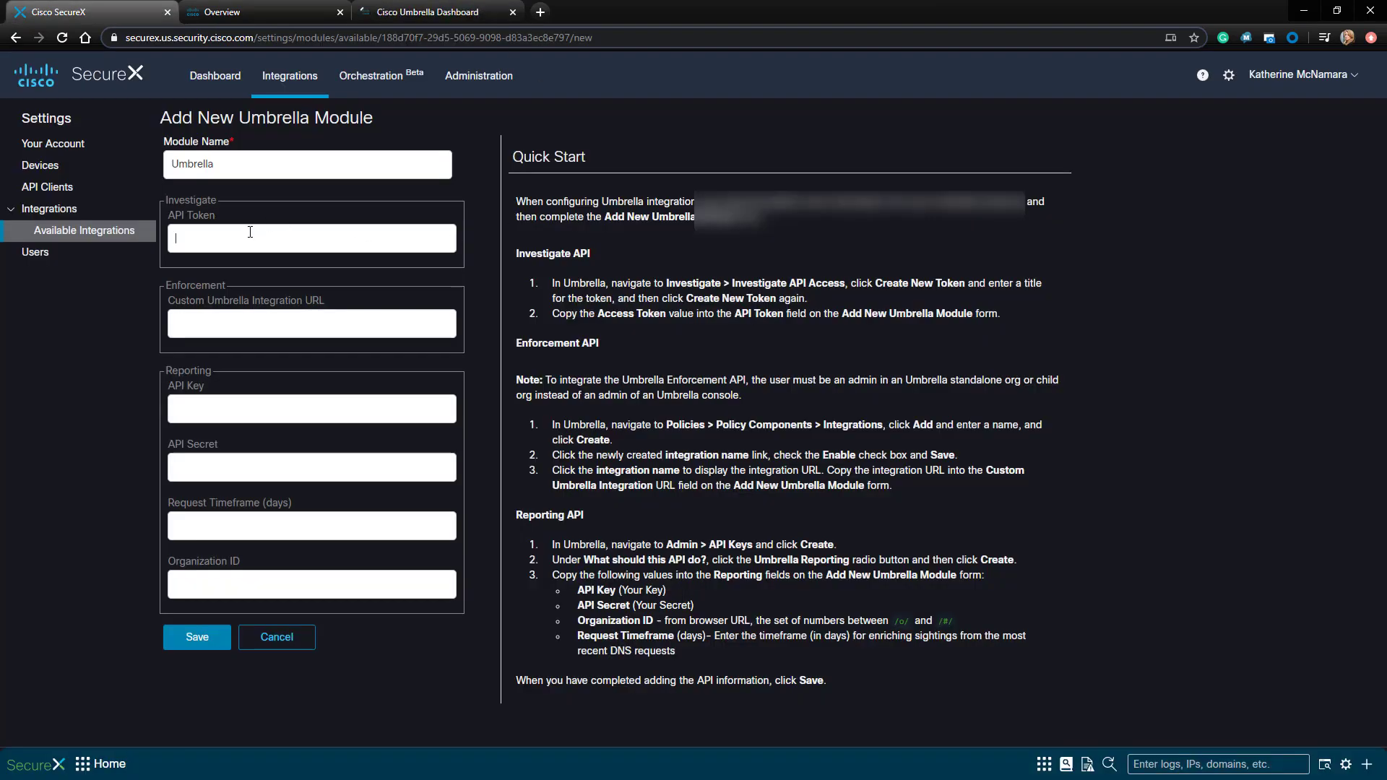
{"action": "left_click", "coordinate": [277, 232]}
{"action": "key", "text": "ctrl+v"}
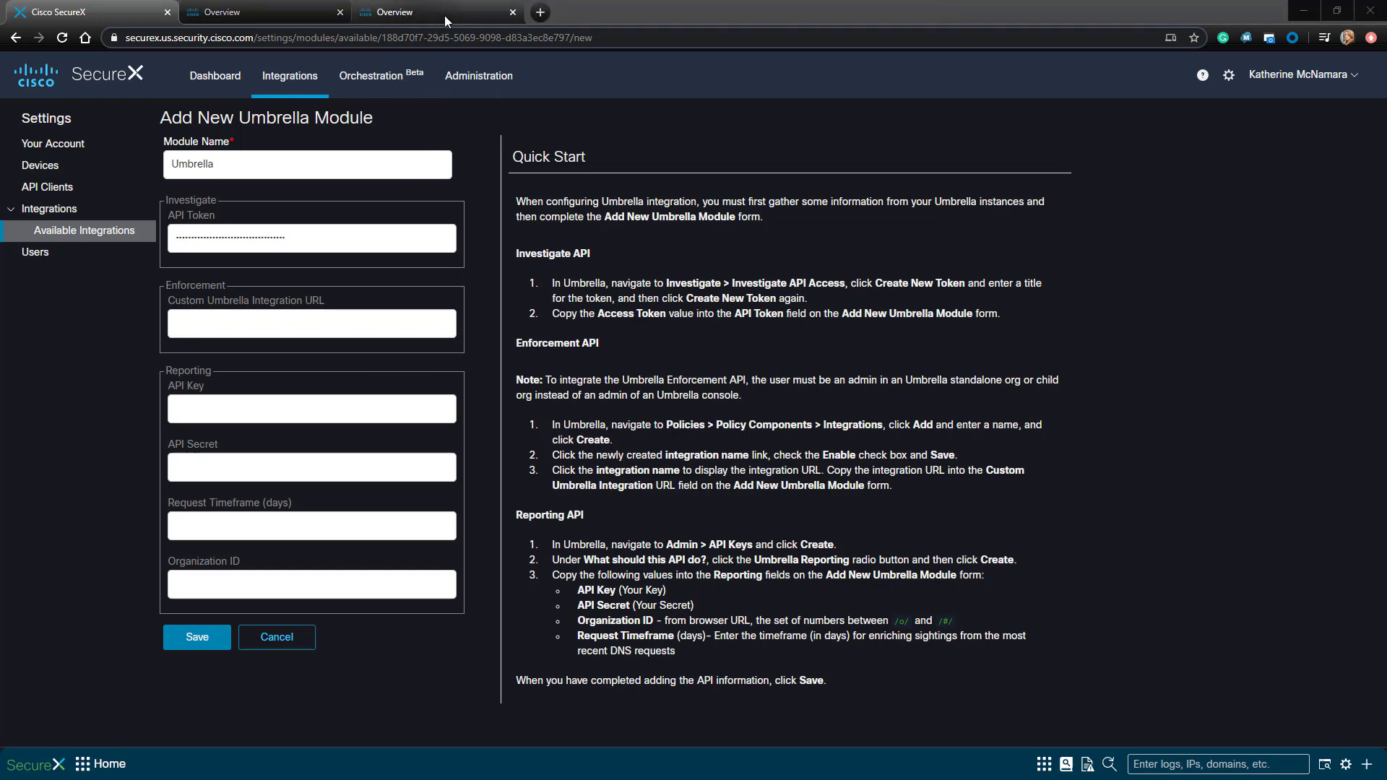
- Close the extra Umbrella tab and open the policy component Integrations page in the Cisco Umbrella dashboard
{"action": "left_click", "coordinate": [511, 13]}
{"action": "left_click", "coordinate": [288, 12]}
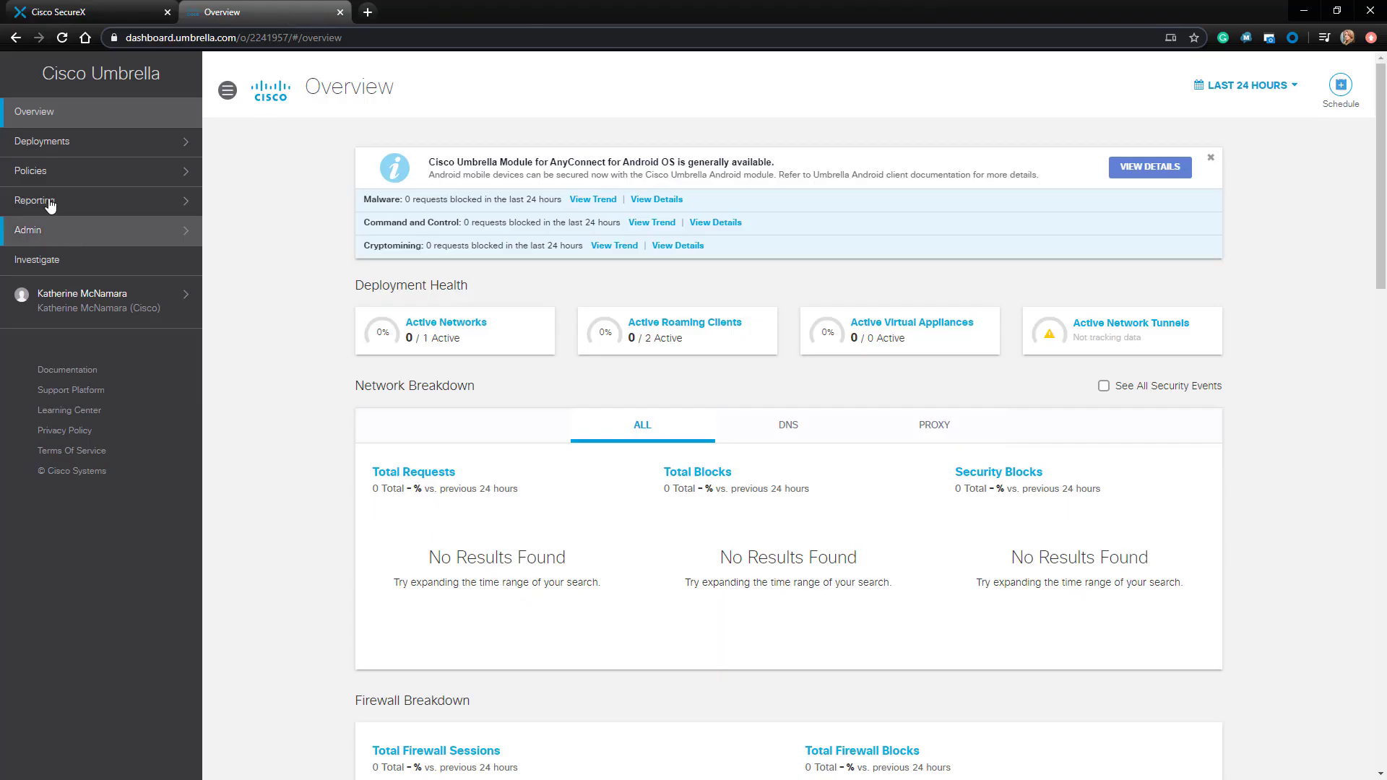
{"action": "left_click", "coordinate": [94, 174]}
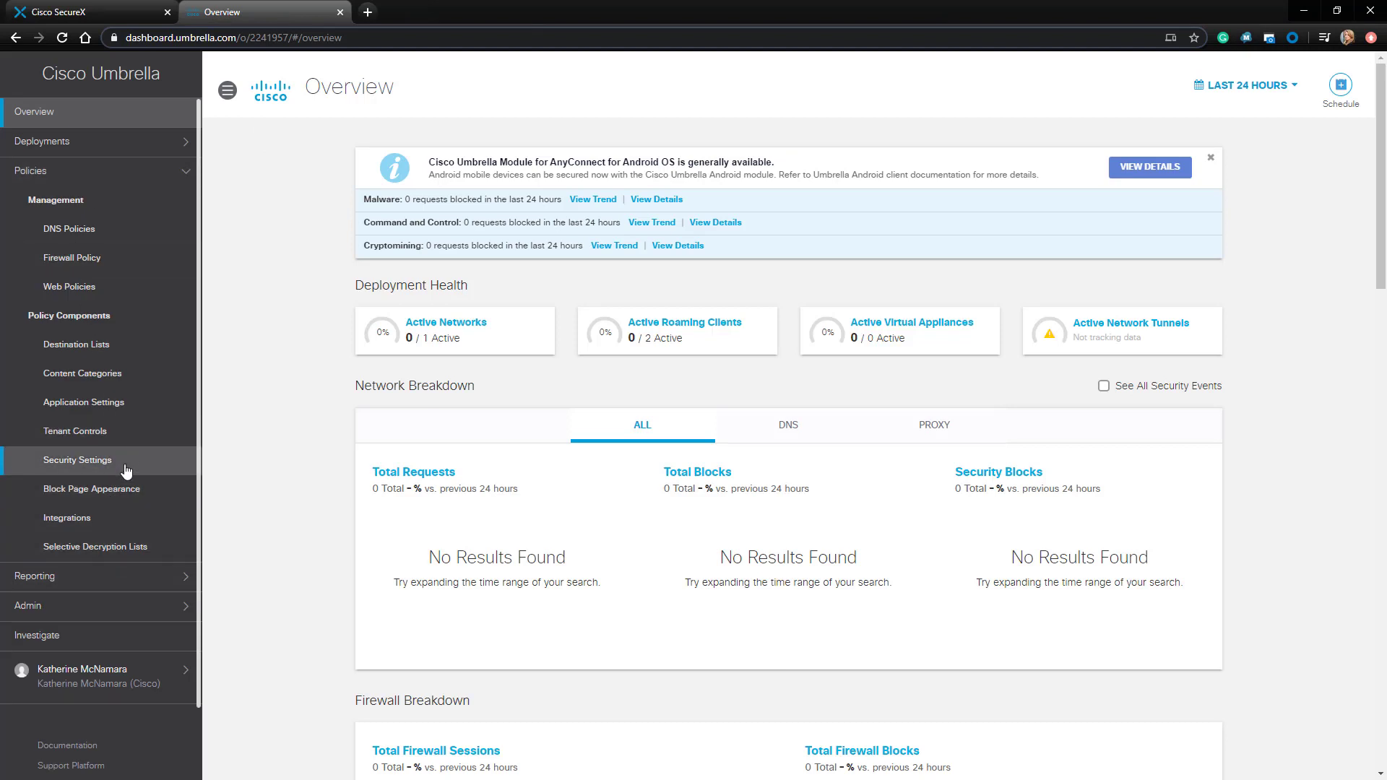
{"action": "left_click", "coordinate": [87, 519]}
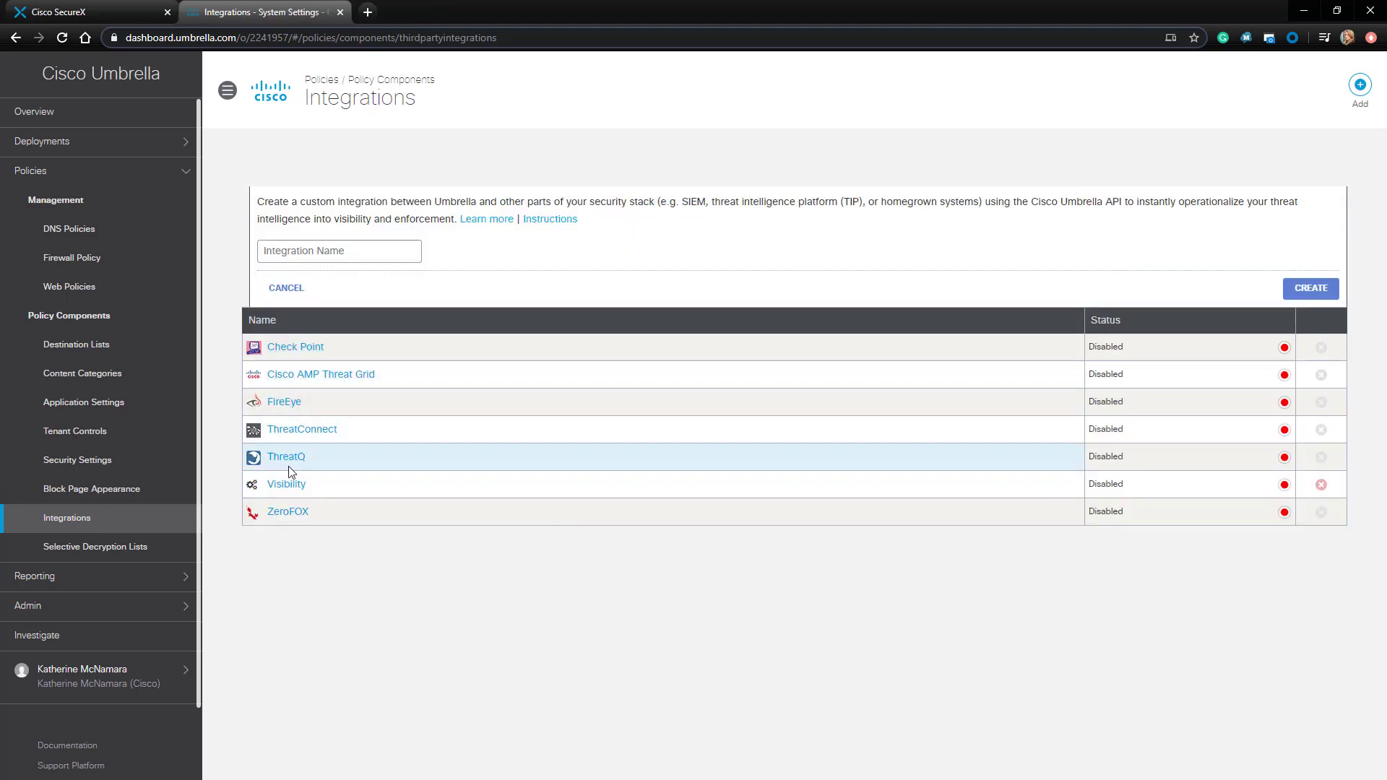
{"action": "left_click", "coordinate": [290, 490]}
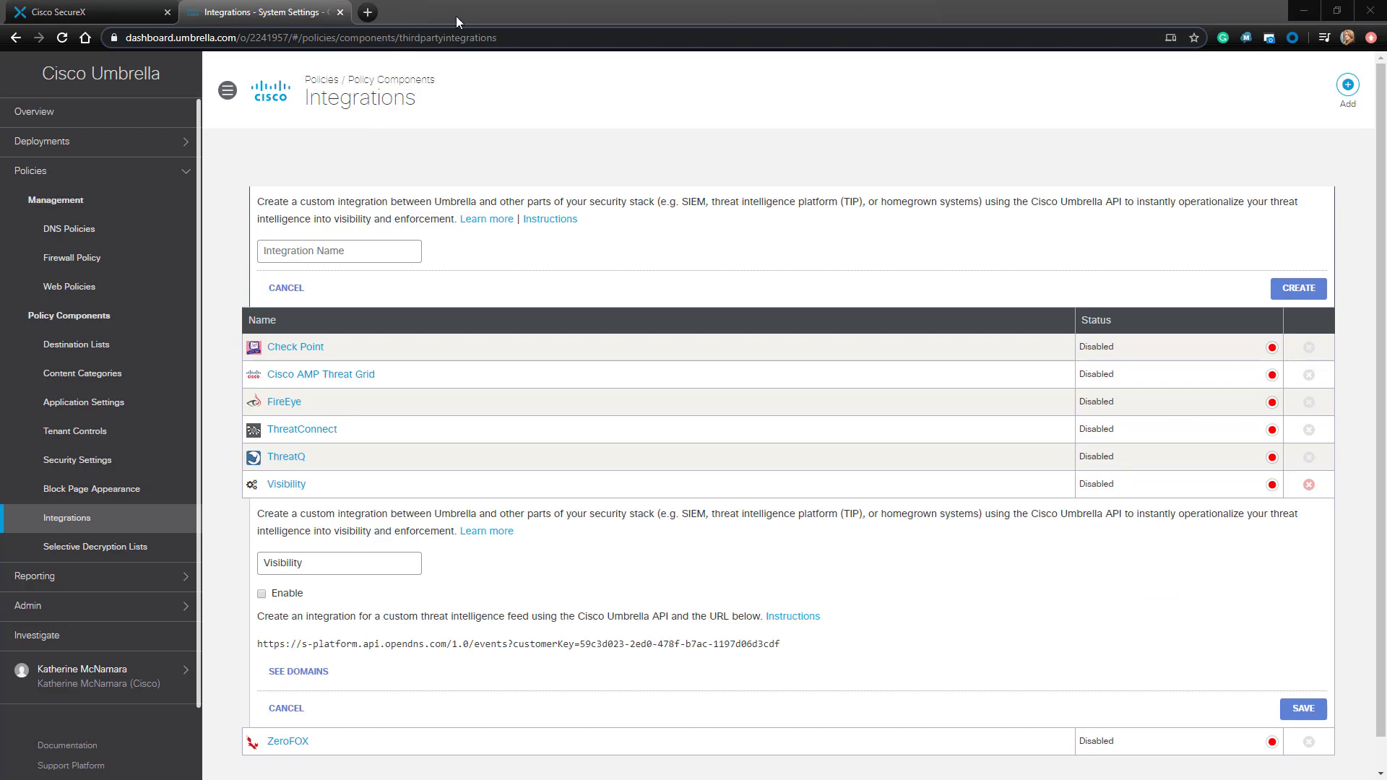
{"action": "left_click", "coordinate": [367, 12]}
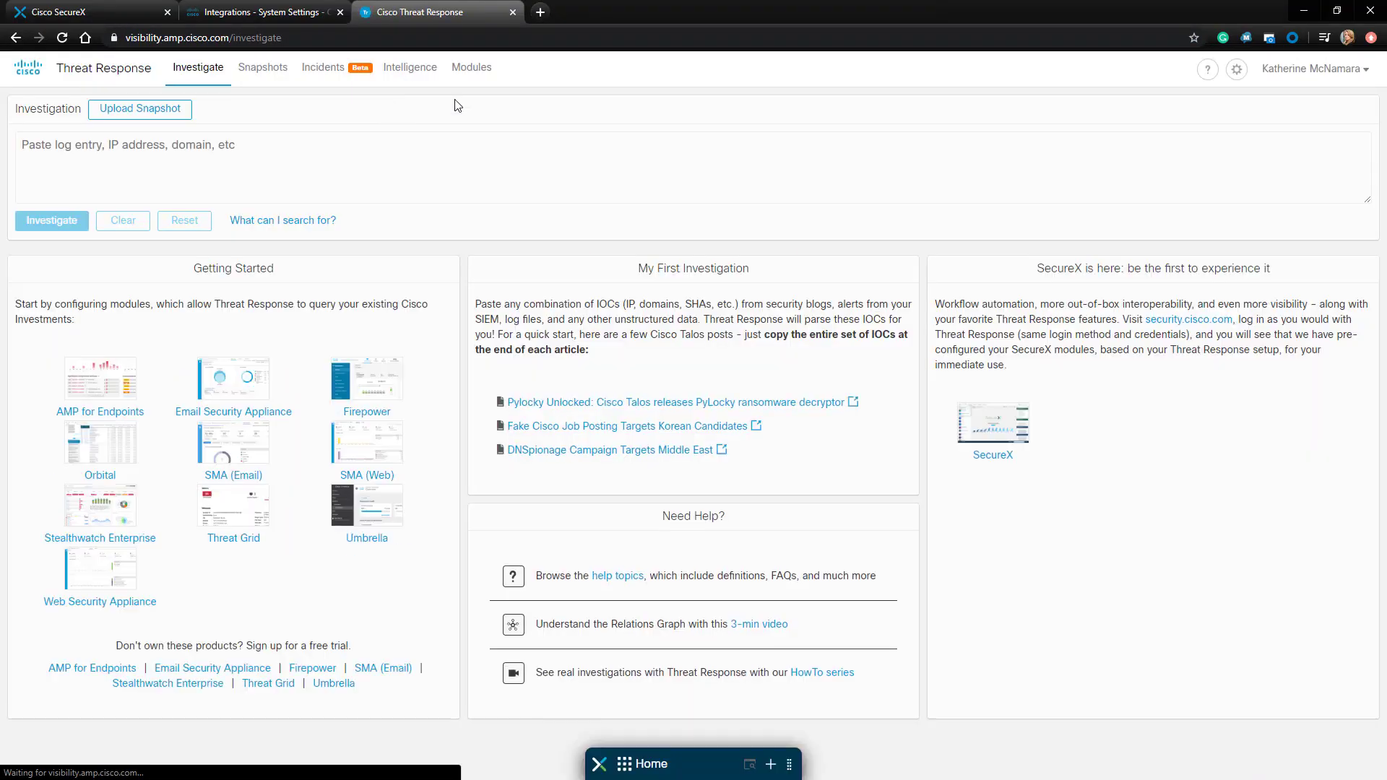
{"action": "left_click", "coordinate": [470, 68]}
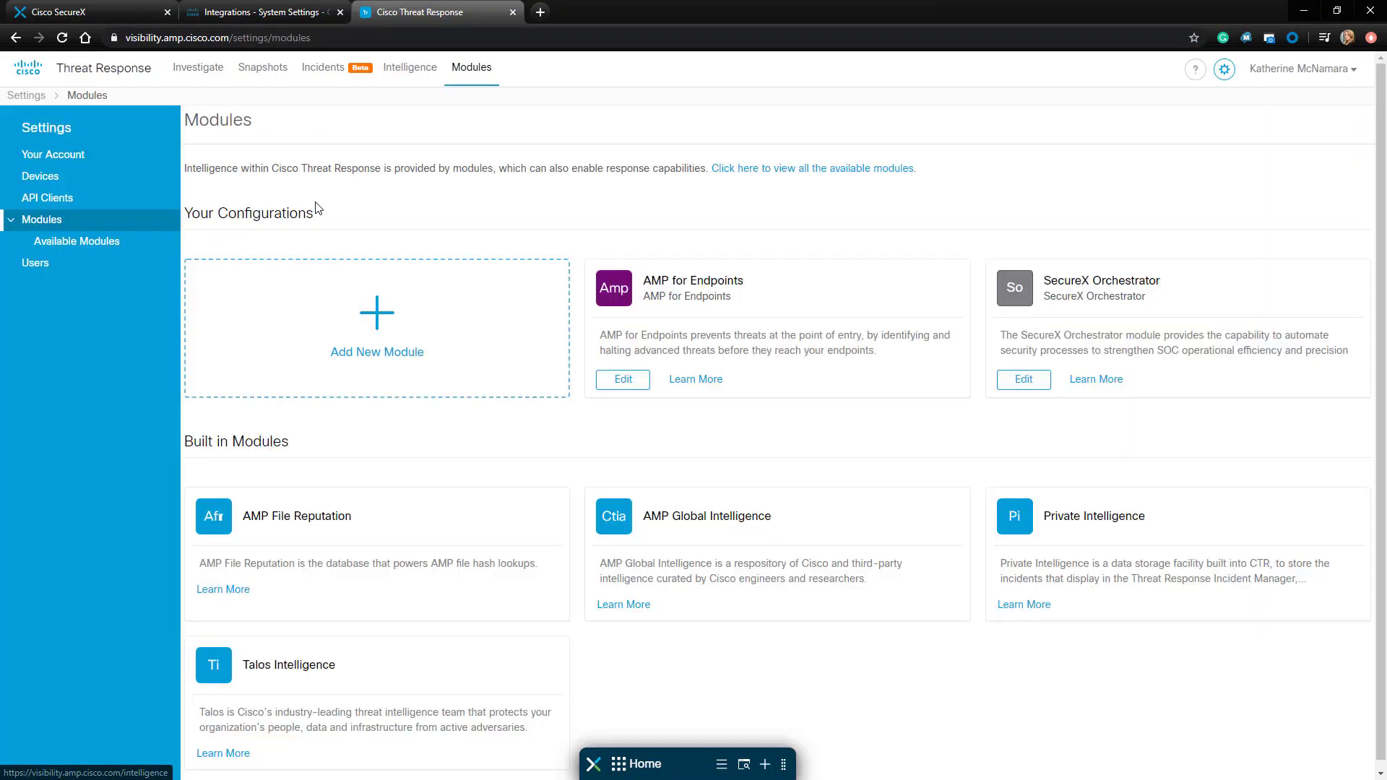
- Return to Umbrella's Integrations page, create a custom integration named SecureX, and close the Visibility integration's details
{"action": "left_click", "coordinate": [260, 13]}
{"action": "left_click", "coordinate": [383, 248]}
{"action": "type", "text": "SecureX"}
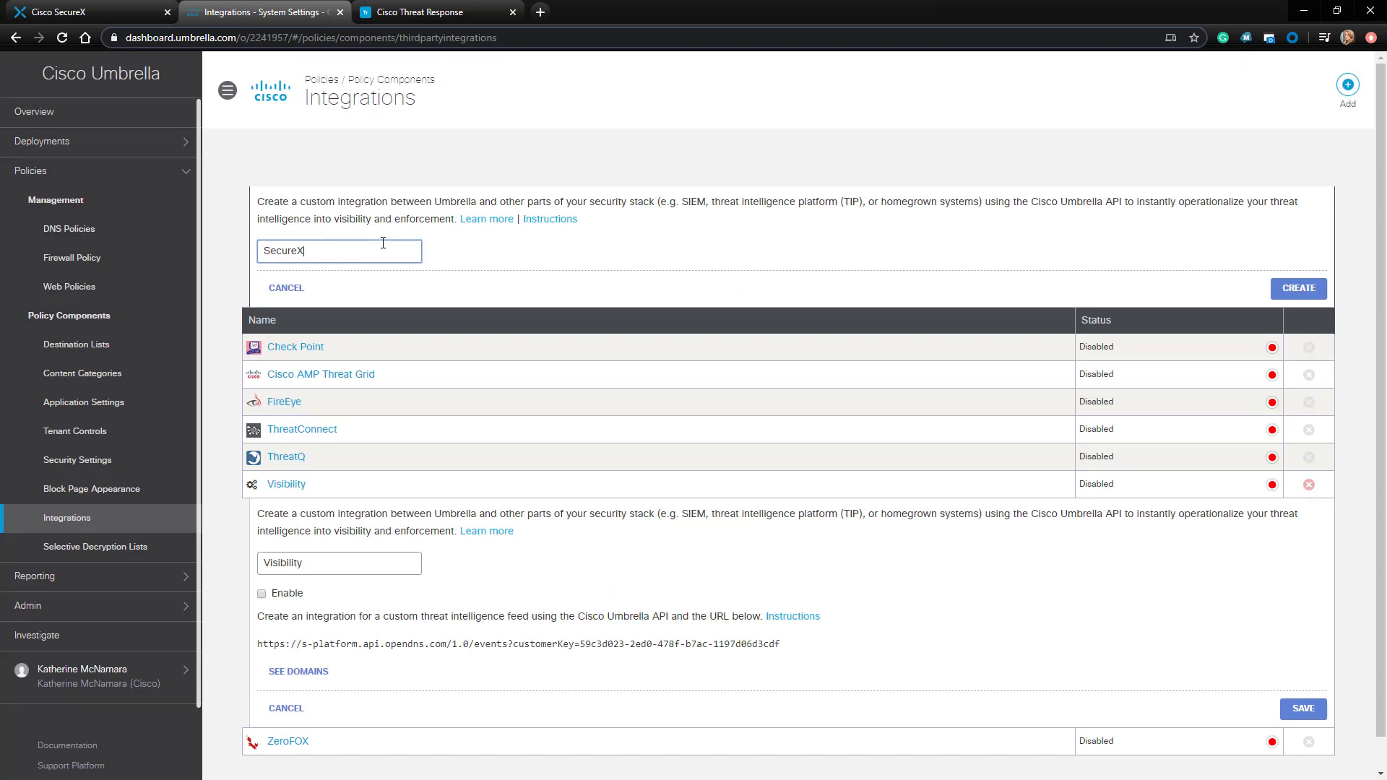
{"action": "left_click", "coordinate": [1298, 287]}
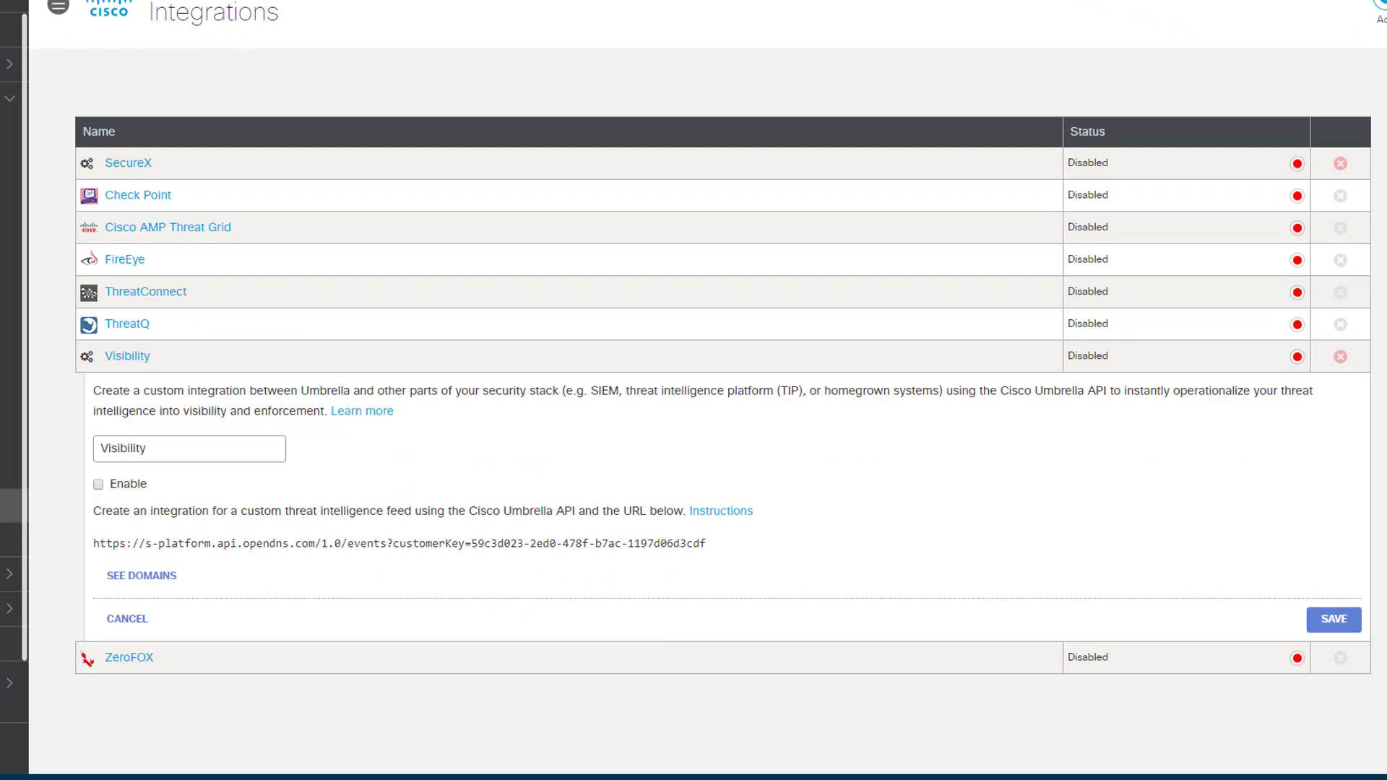
{"action": "left_click", "coordinate": [111, 619]}
- Enable and save the SecureX integration in Umbrella, and paste its URL into the Umbrella module's Custom Umbrella Integration URL field in Cisco SecureX
{"action": "left_click", "coordinate": [112, 156]}
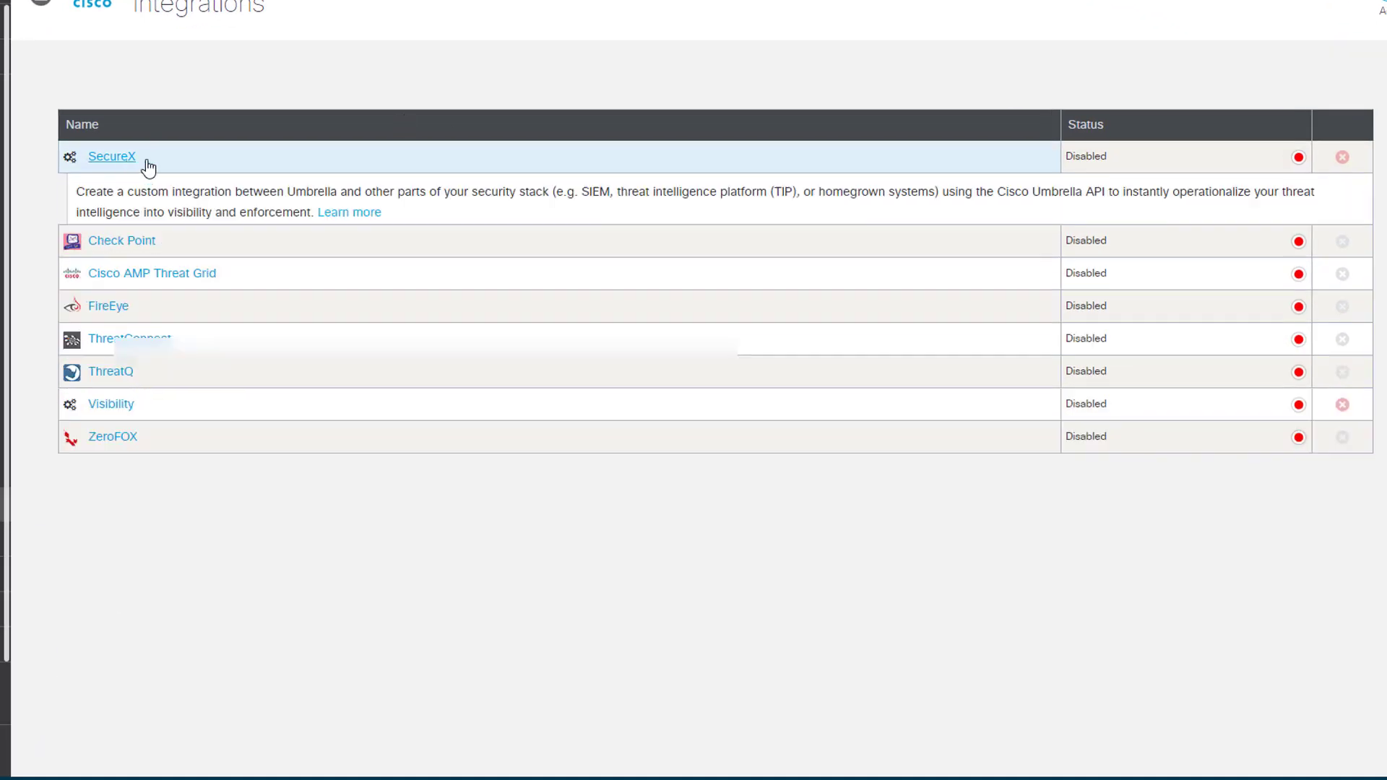
{"action": "left_click", "coordinate": [80, 287]}
{"action": "left_click_drag", "start_coordinate": [699, 347], "coordinate": [72, 350]}
{"action": "right_click", "coordinate": [101, 341]}
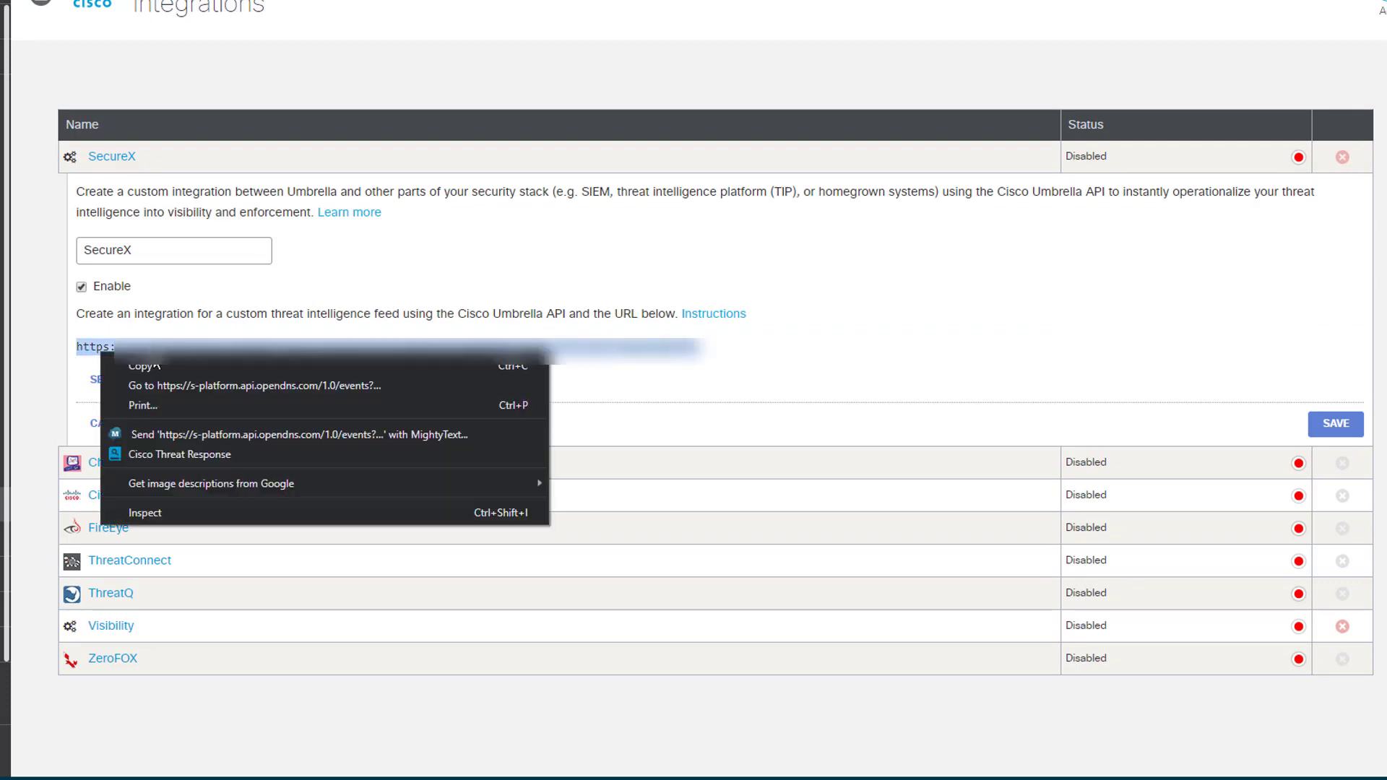
{"action": "left_click", "coordinate": [126, 360]}
{"action": "left_click", "coordinate": [1336, 423]}
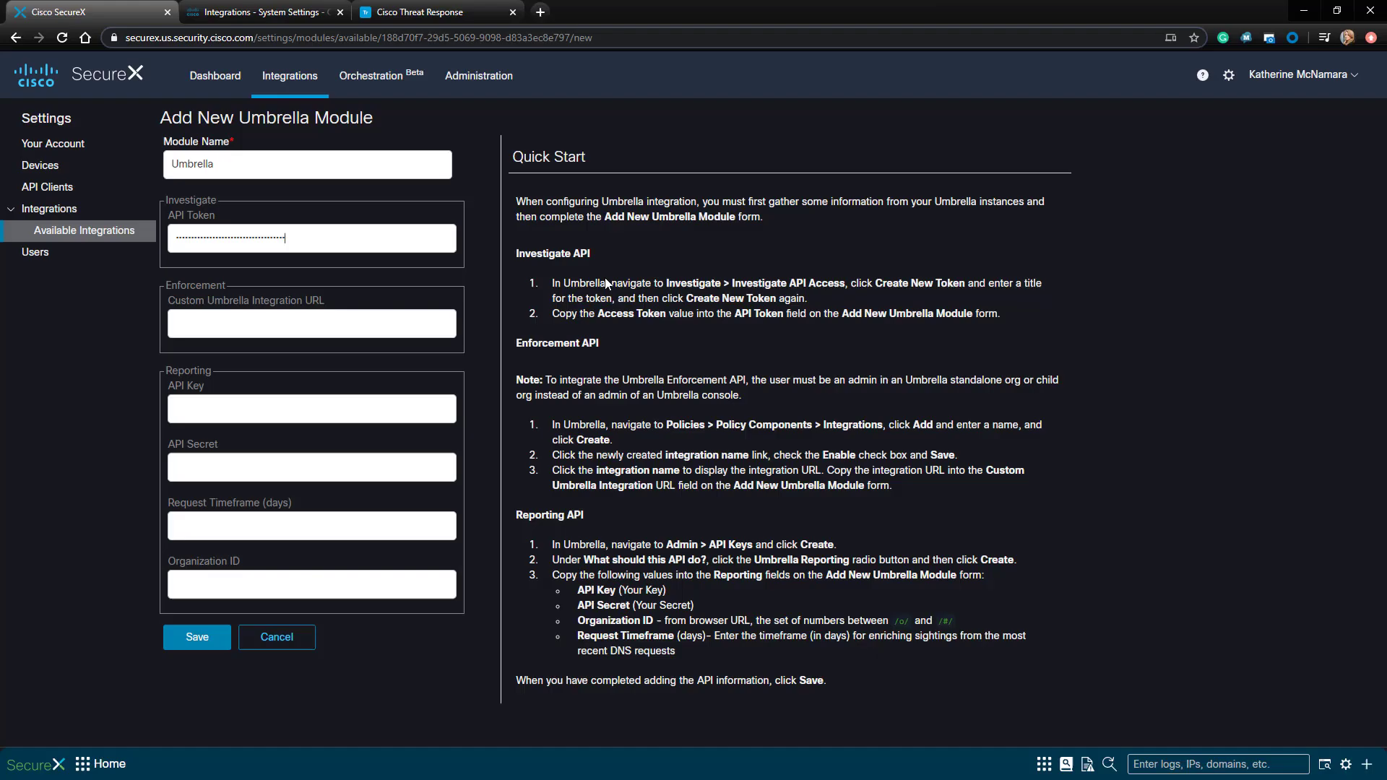
{"action": "key", "text": "ctrl+v"}
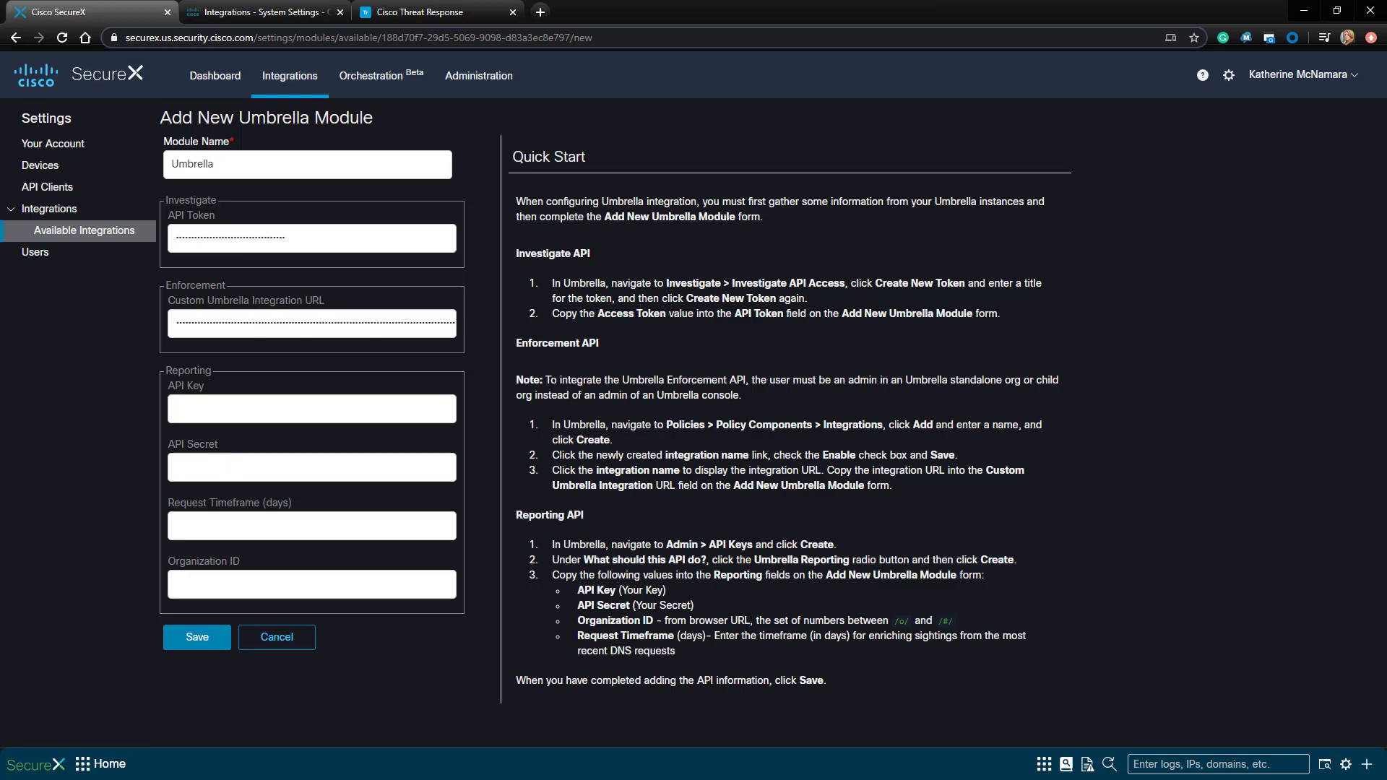
- Create an Umbrella Reporting API key in the Umbrella dashboard, acknowledge the one-time secret notice, and close the key details
{"action": "left_click", "coordinate": [405, 16]}
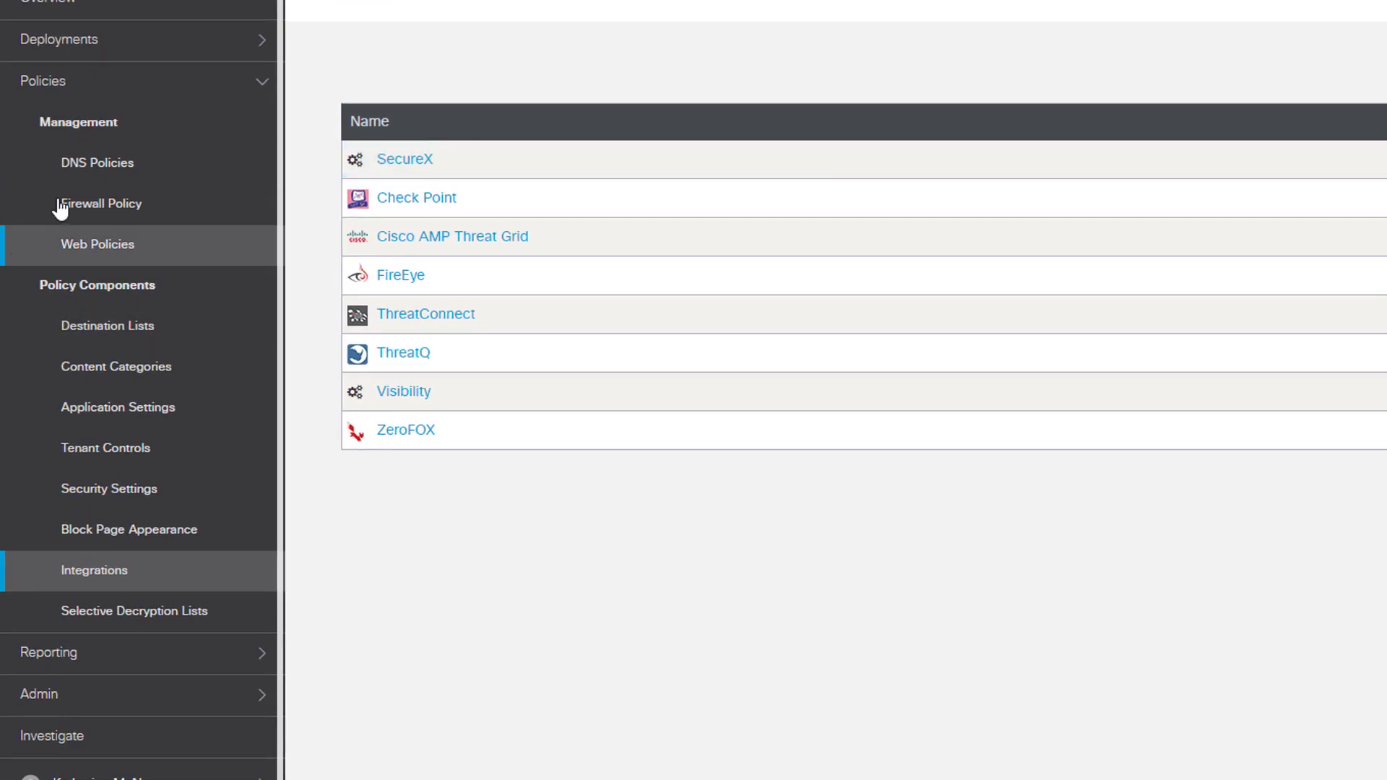
{"action": "left_click", "coordinate": [40, 85]}
{"action": "left_click", "coordinate": [268, 255]}
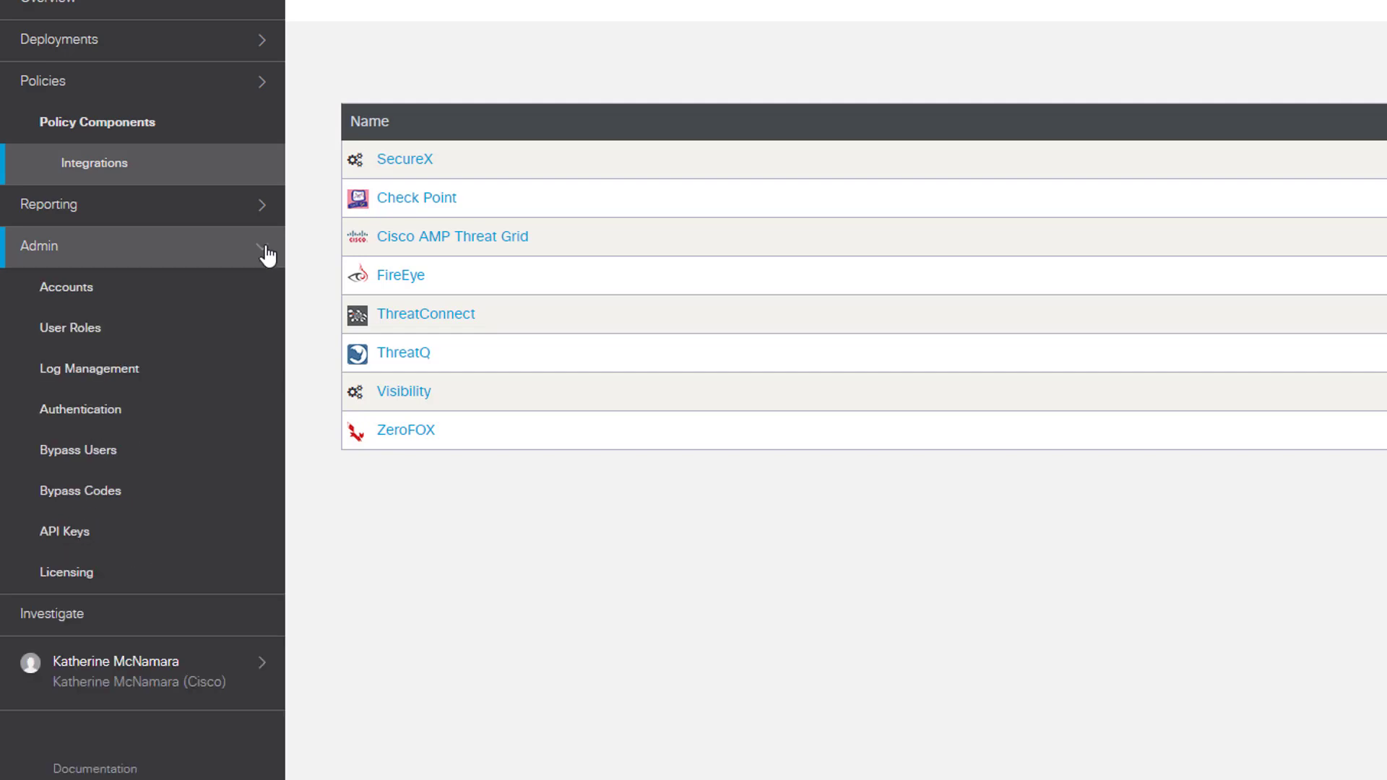
{"action": "left_click", "coordinate": [64, 531]}
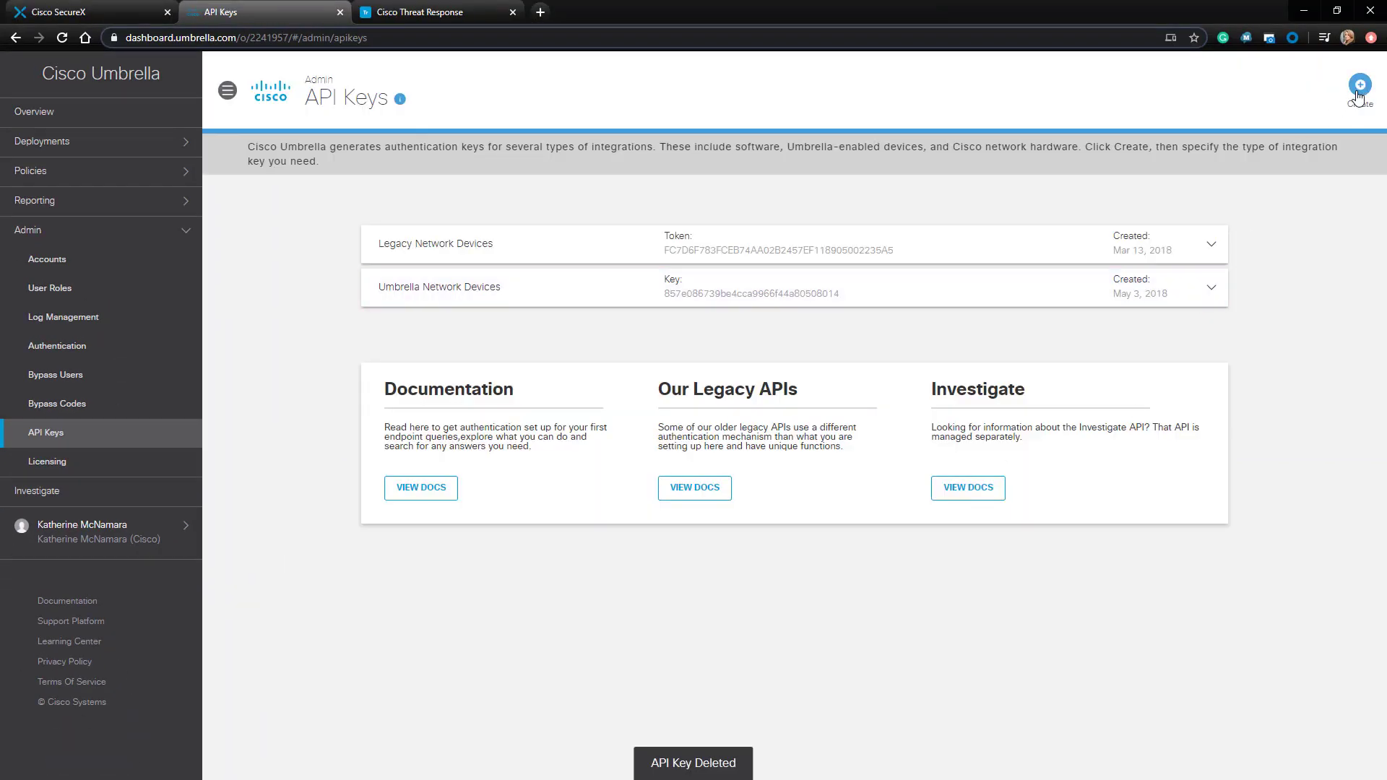
{"action": "left_click", "coordinate": [1348, 84]}
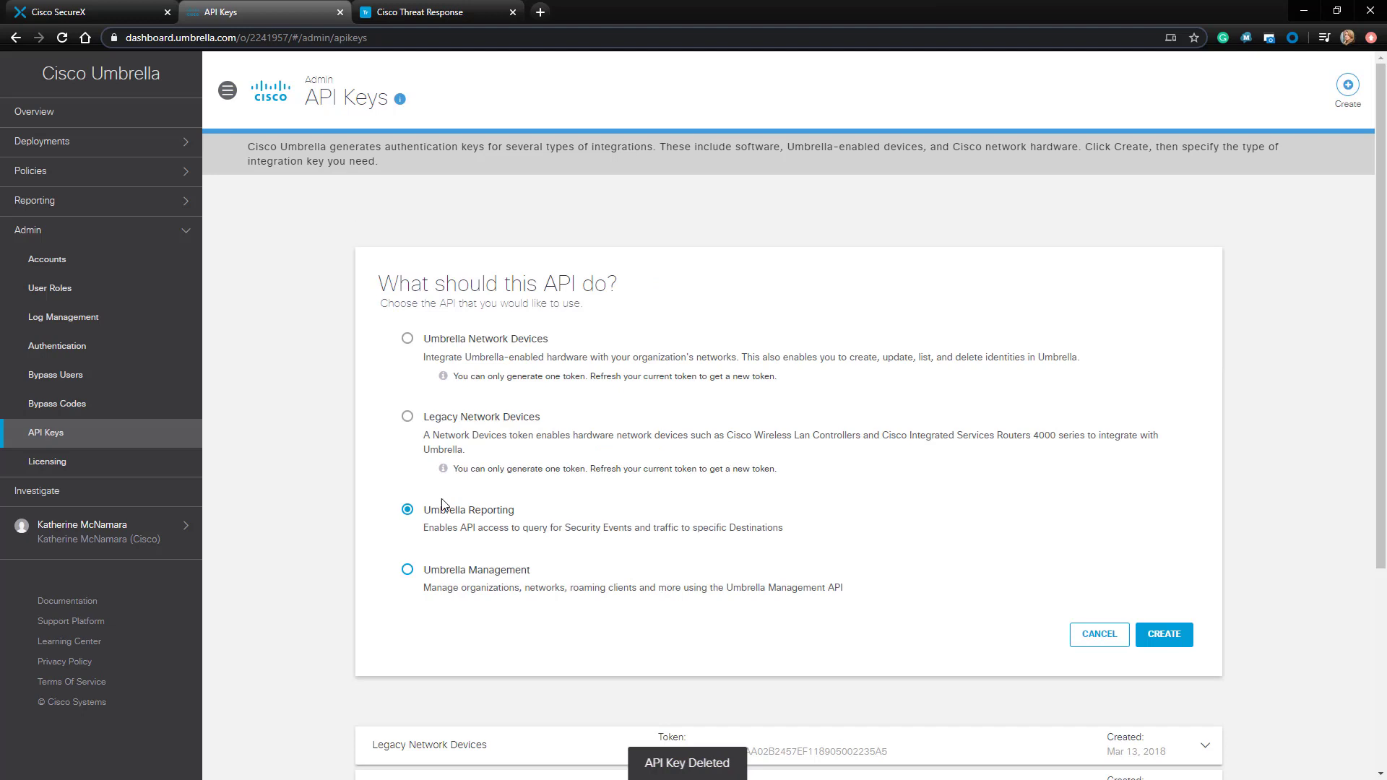
{"action": "left_click", "coordinate": [1165, 634]}
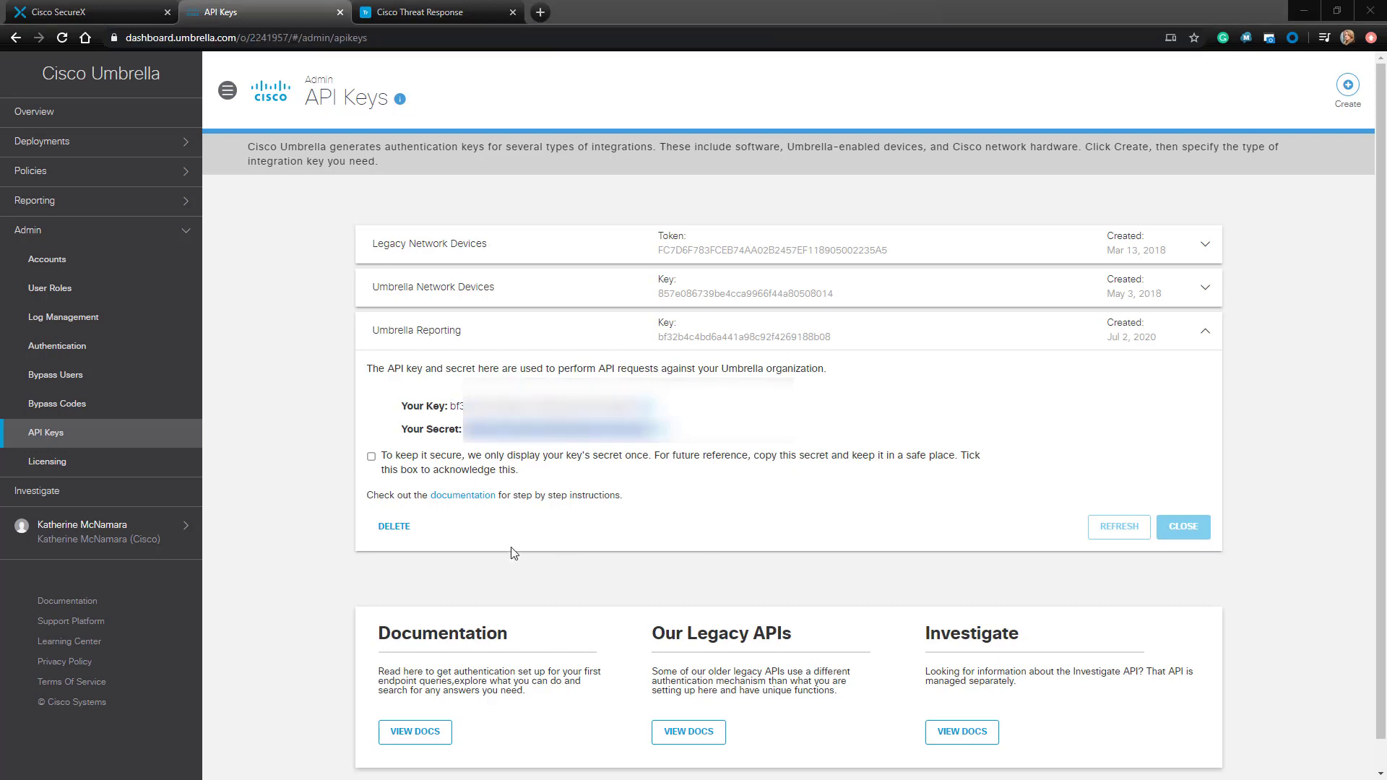
{"action": "left_click", "coordinate": [371, 456]}
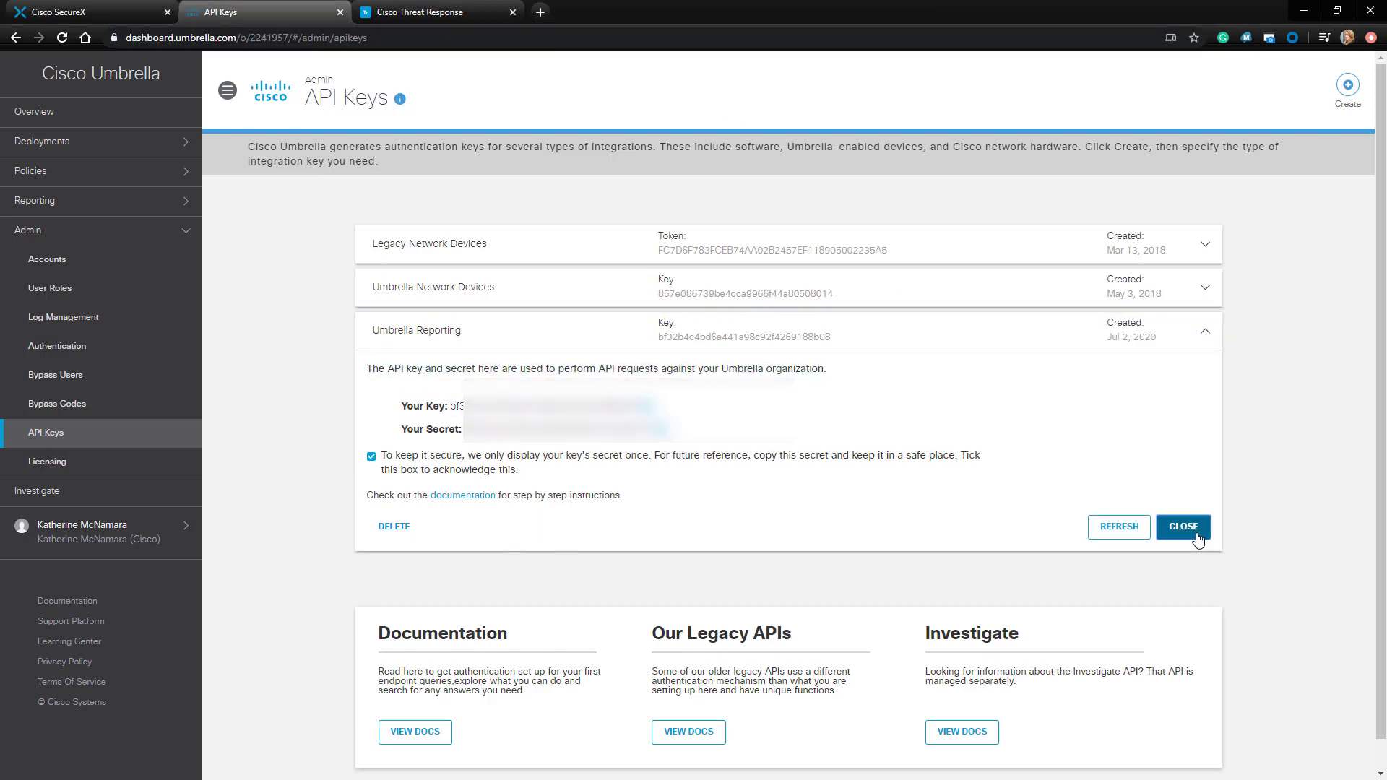
{"action": "left_click", "coordinate": [1196, 536]}
- Paste the reporting API key and API secret into the Umbrella module form in Cisco SecureX and set the request timeframe to 90 days
{"action": "left_click", "coordinate": [61, 20]}
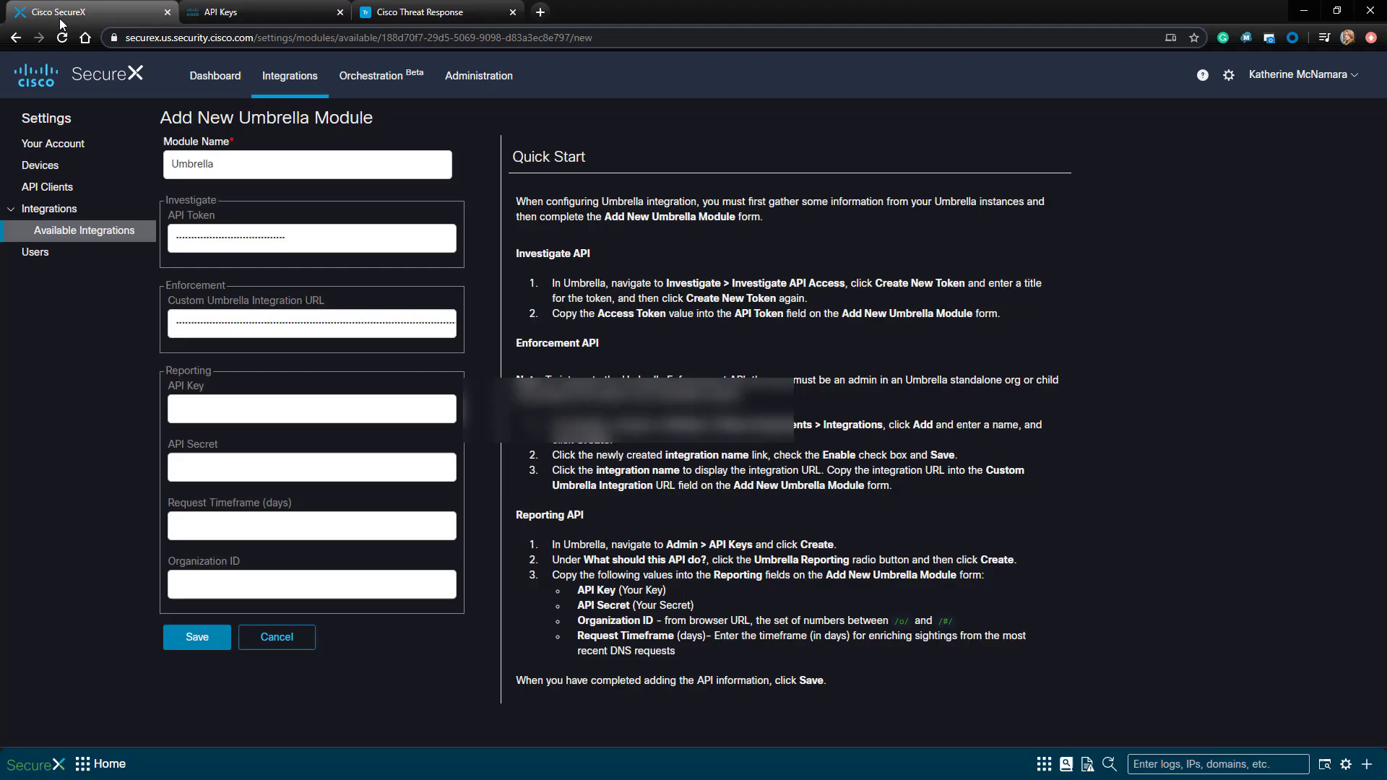
{"action": "key", "text": "ctrl+v"}
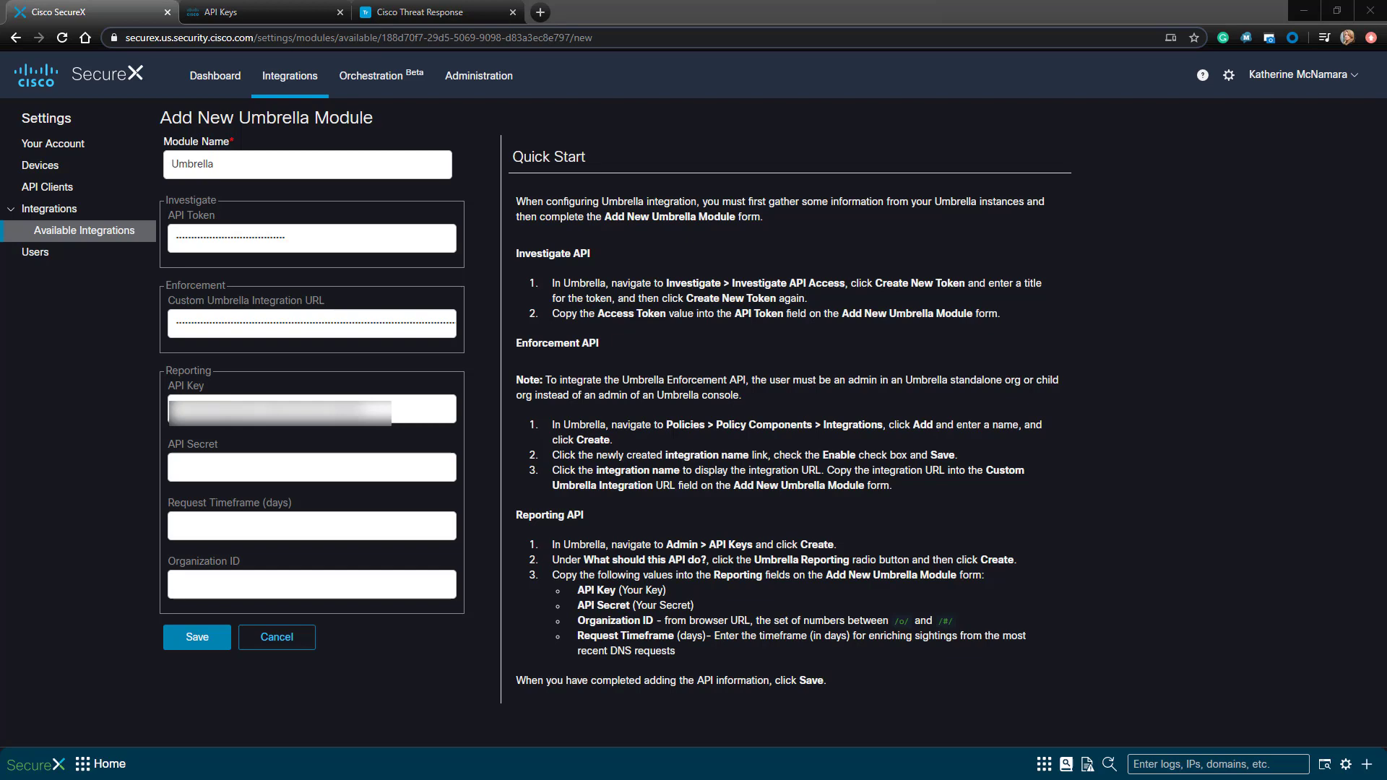
{"action": "left_click", "coordinate": [227, 460]}
{"action": "key", "text": "ctrl+v"}
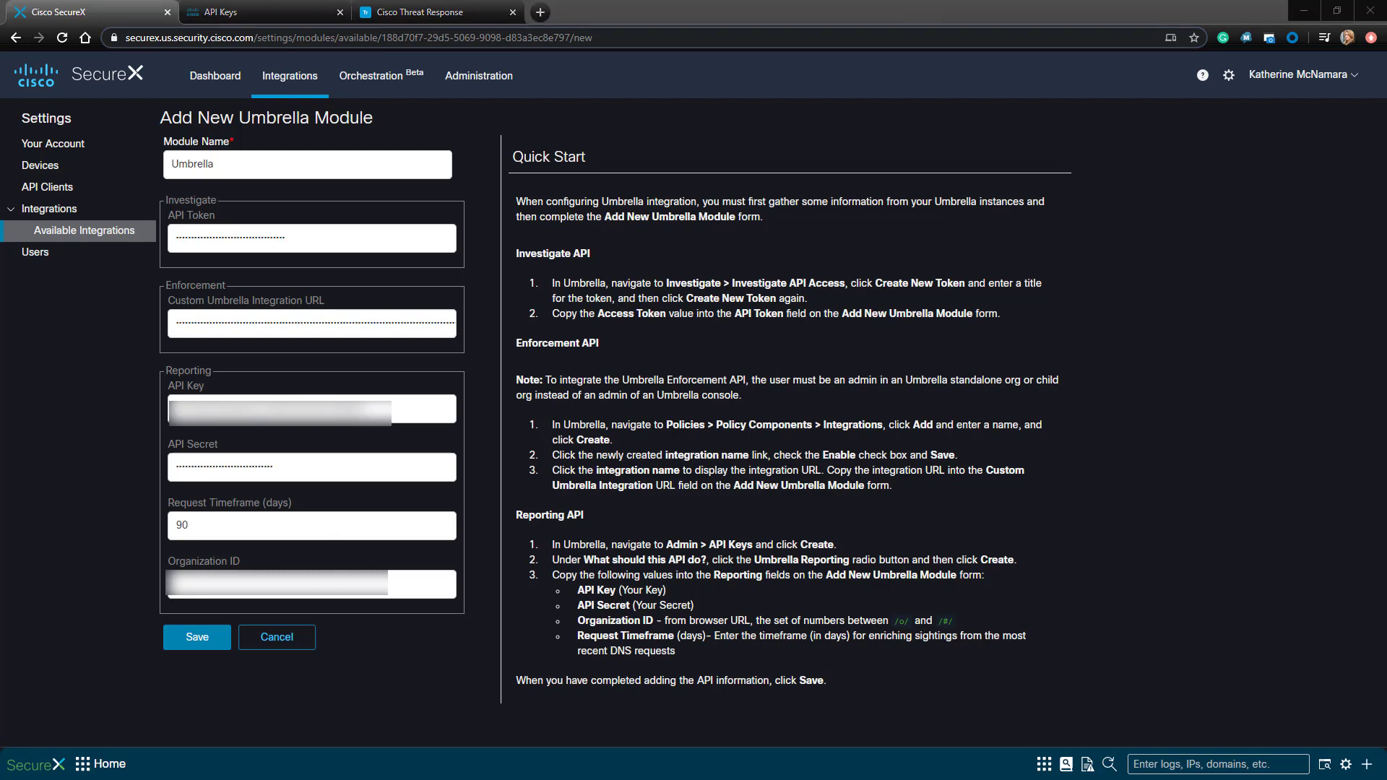
- Paste the organization ID into the Umbrella module form, save the module, and open the list of configured integrations
{"action": "left_click", "coordinate": [287, 592]}
{"action": "key", "text": "ctrl+v"}
{"action": "left_click", "coordinate": [193, 650]}
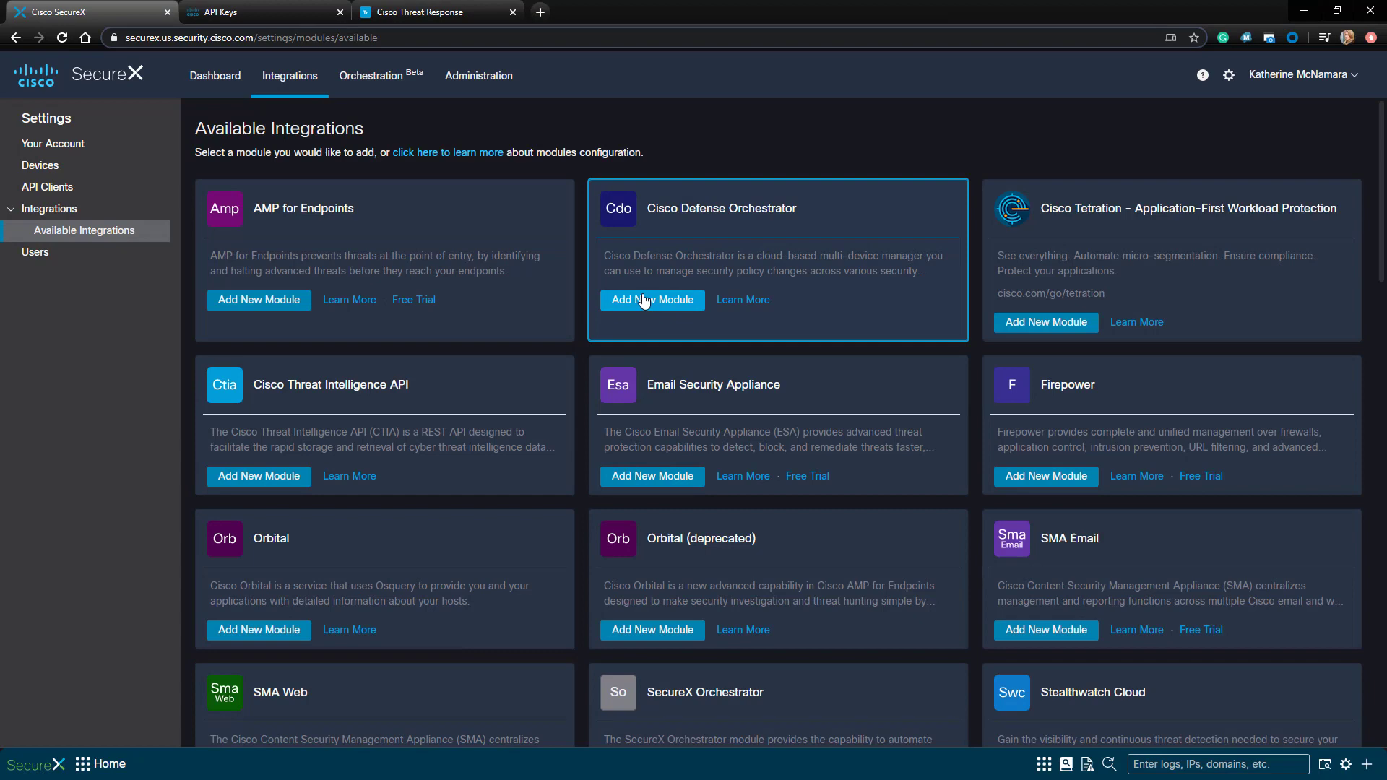
{"action": "left_click", "coordinate": [58, 210]}
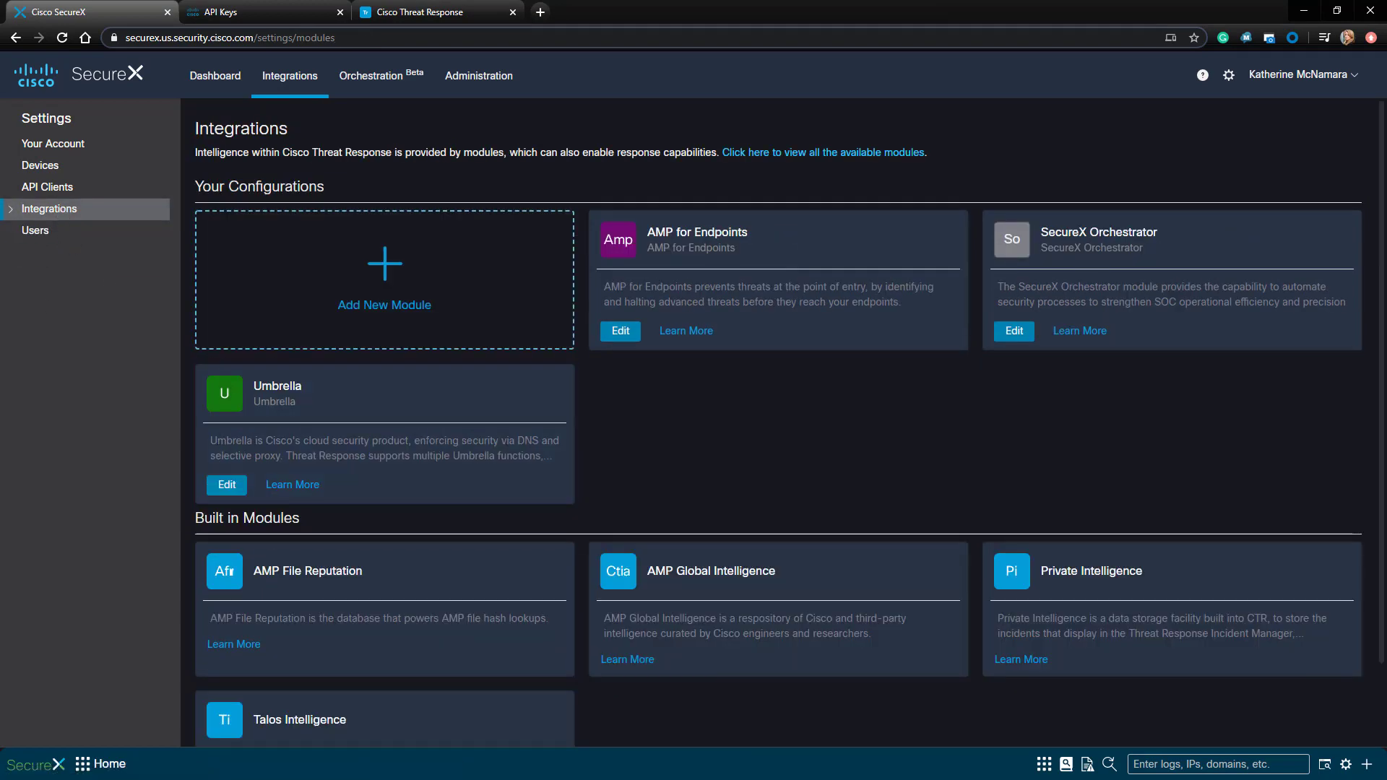
- Launch Threat Response from SecureX, check its configured modules for Umbrella, and close it to return to the SecureX dashboard
{"action": "left_click", "coordinate": [230, 91]}
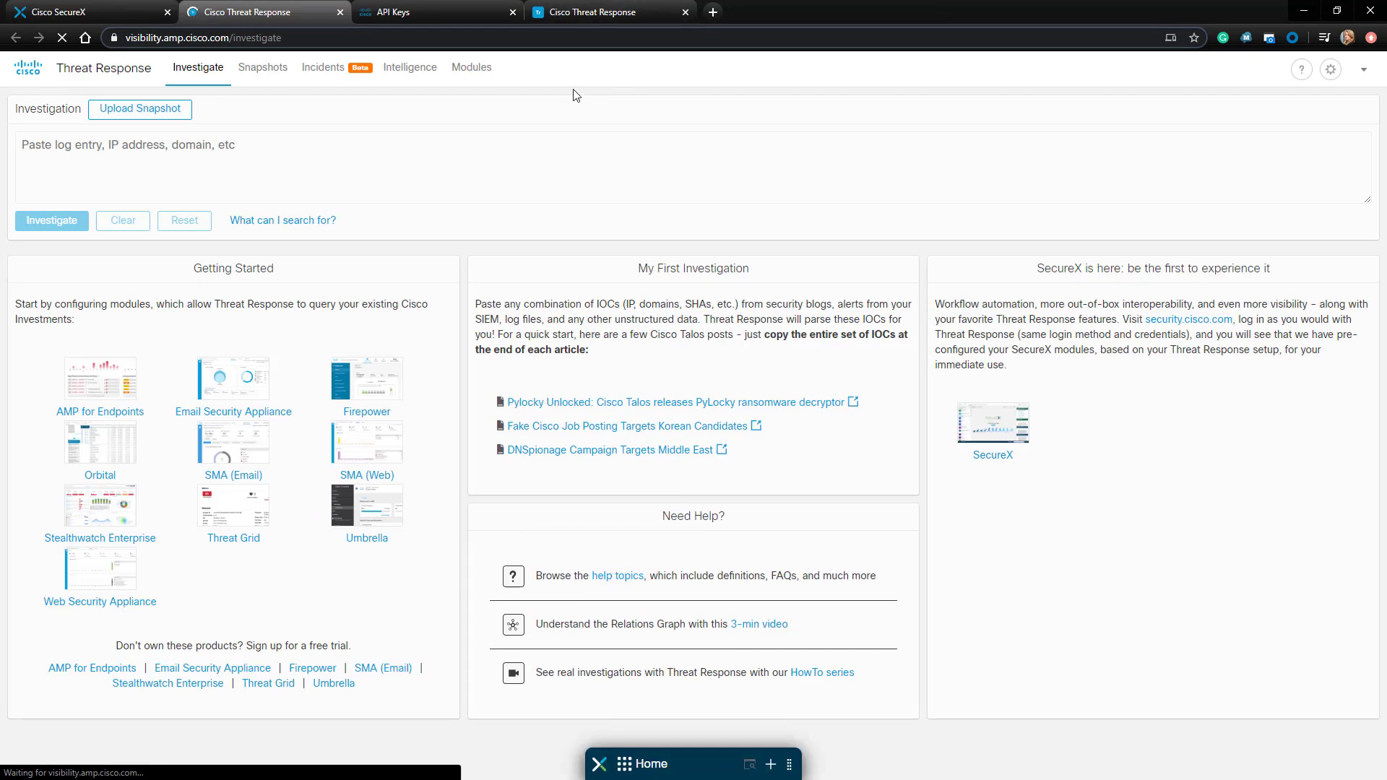
{"action": "left_click", "coordinate": [466, 70]}
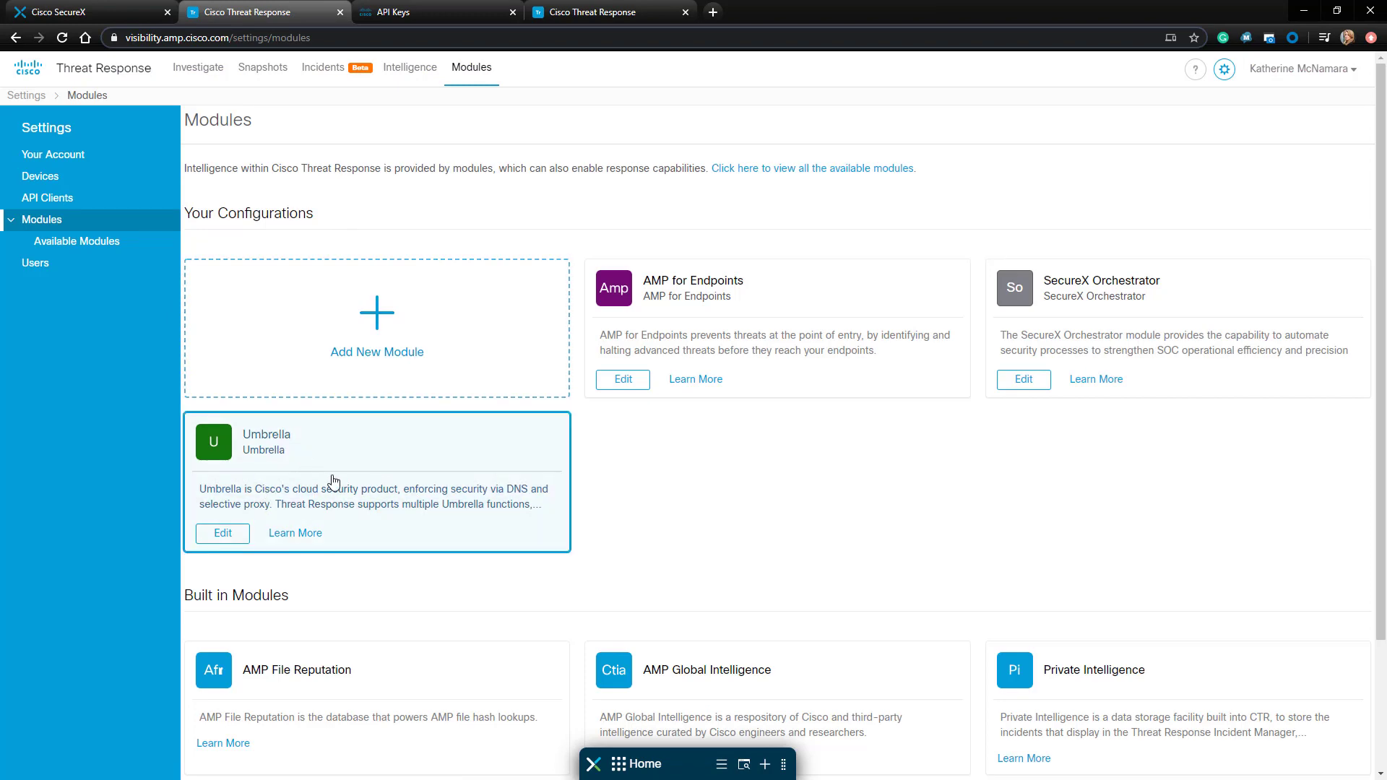
{"action": "left_click", "coordinate": [340, 13]}
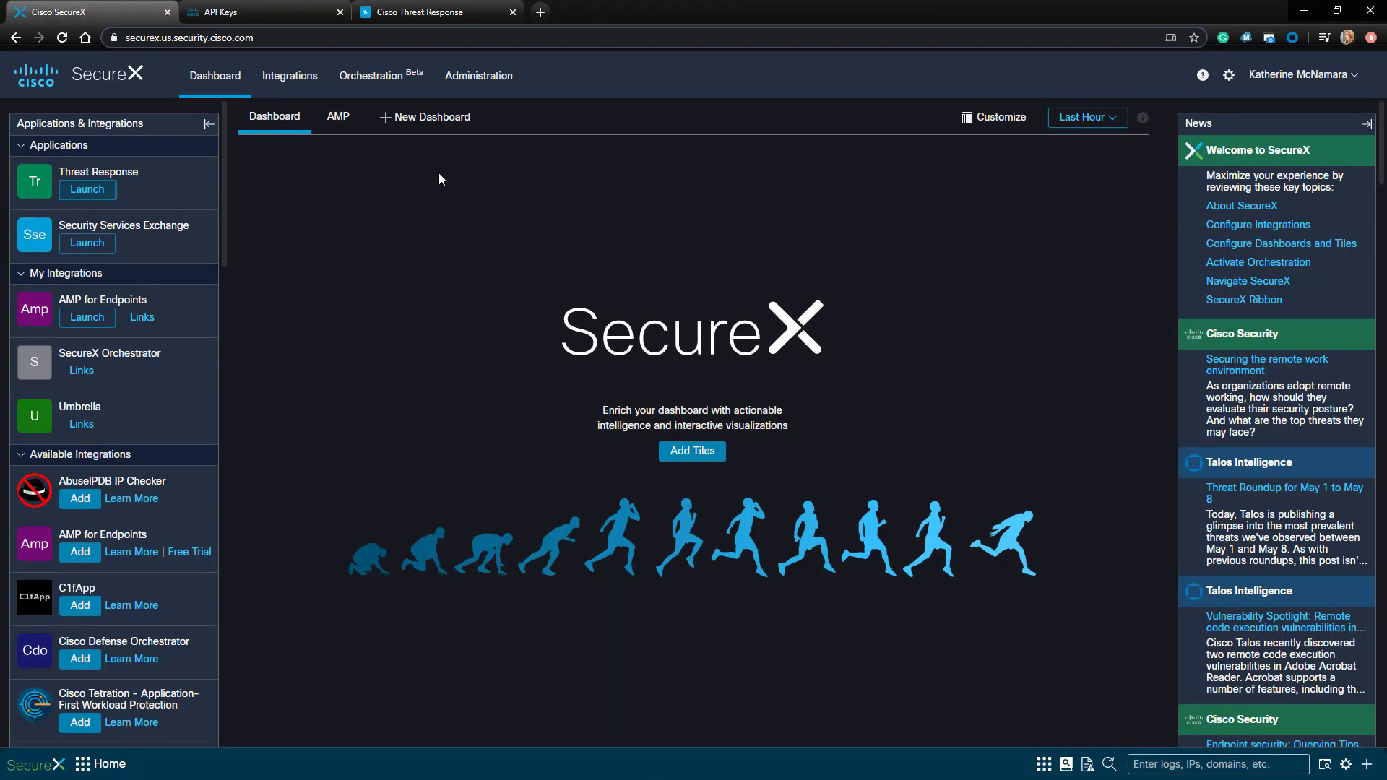
- Start a new dashboard and select all five Umbrella tiles: Command and Control, Cryptomining, Malware, Phishing and Request Summary
{"action": "left_click", "coordinate": [426, 117]}
{"action": "left_click", "coordinate": [564, 256]}
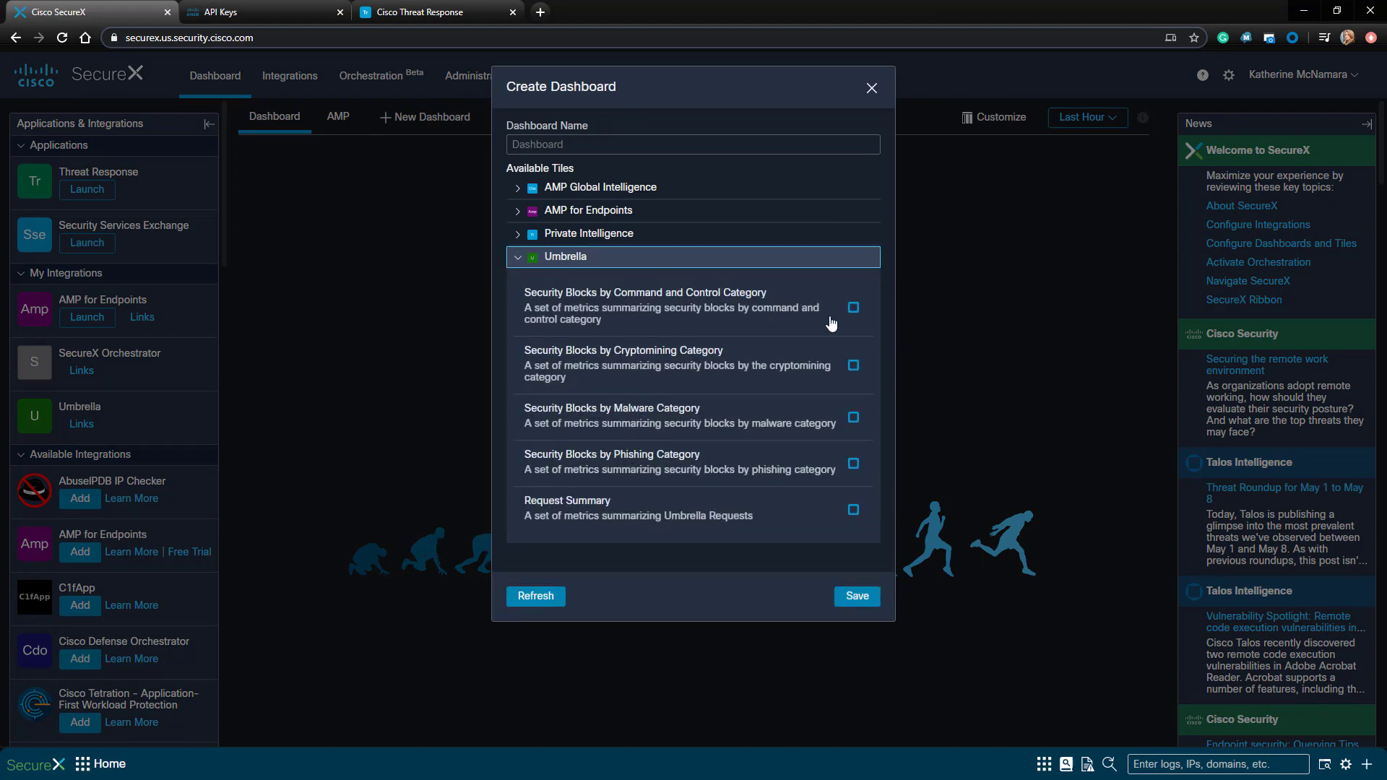
{"action": "left_click", "coordinate": [853, 307]}
{"action": "left_click", "coordinate": [853, 365]}
{"action": "left_click", "coordinate": [854, 417]}
{"action": "left_click", "coordinate": [853, 463]}
{"action": "left_click", "coordinate": [853, 509]}
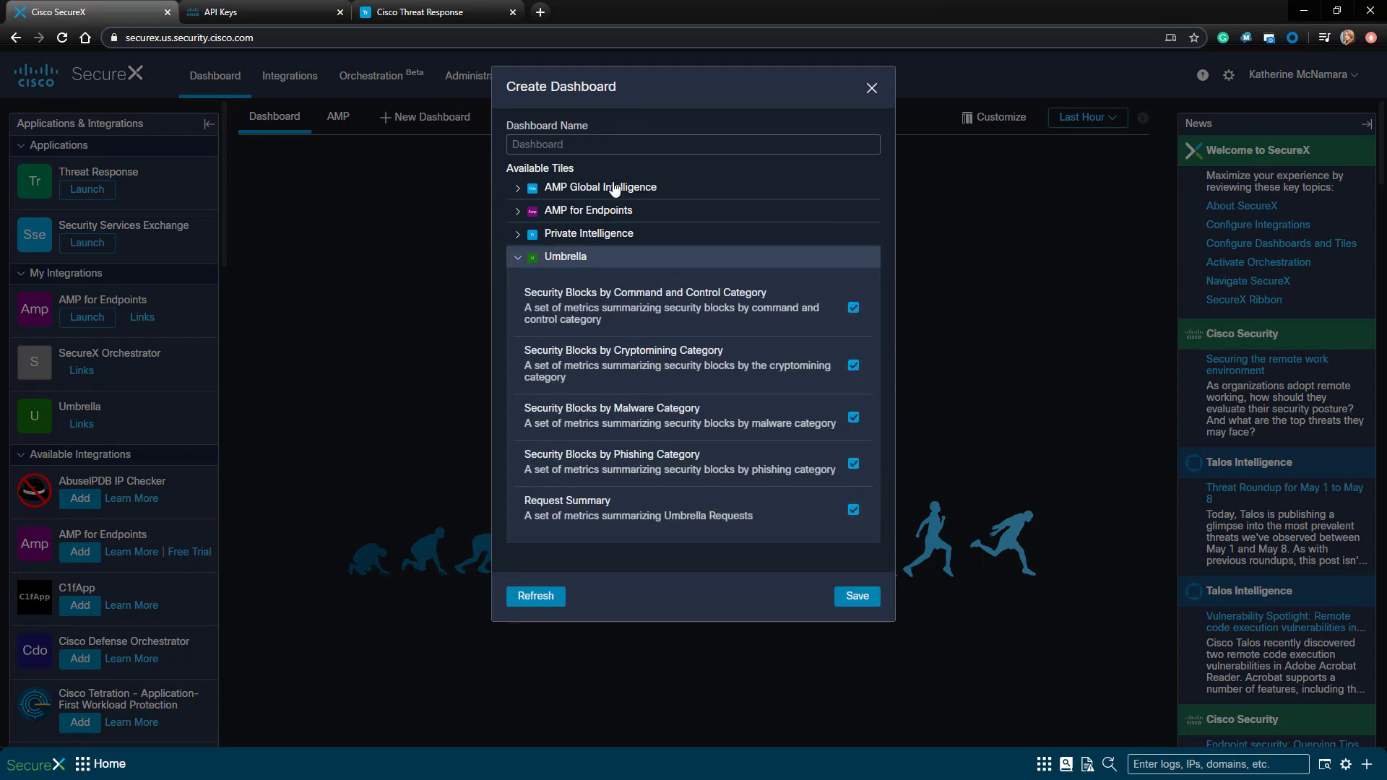
- Name the new dashboard Umbrella and save it
{"action": "left_click", "coordinate": [610, 146]}
{"action": "type", "text": "Umbrella"}
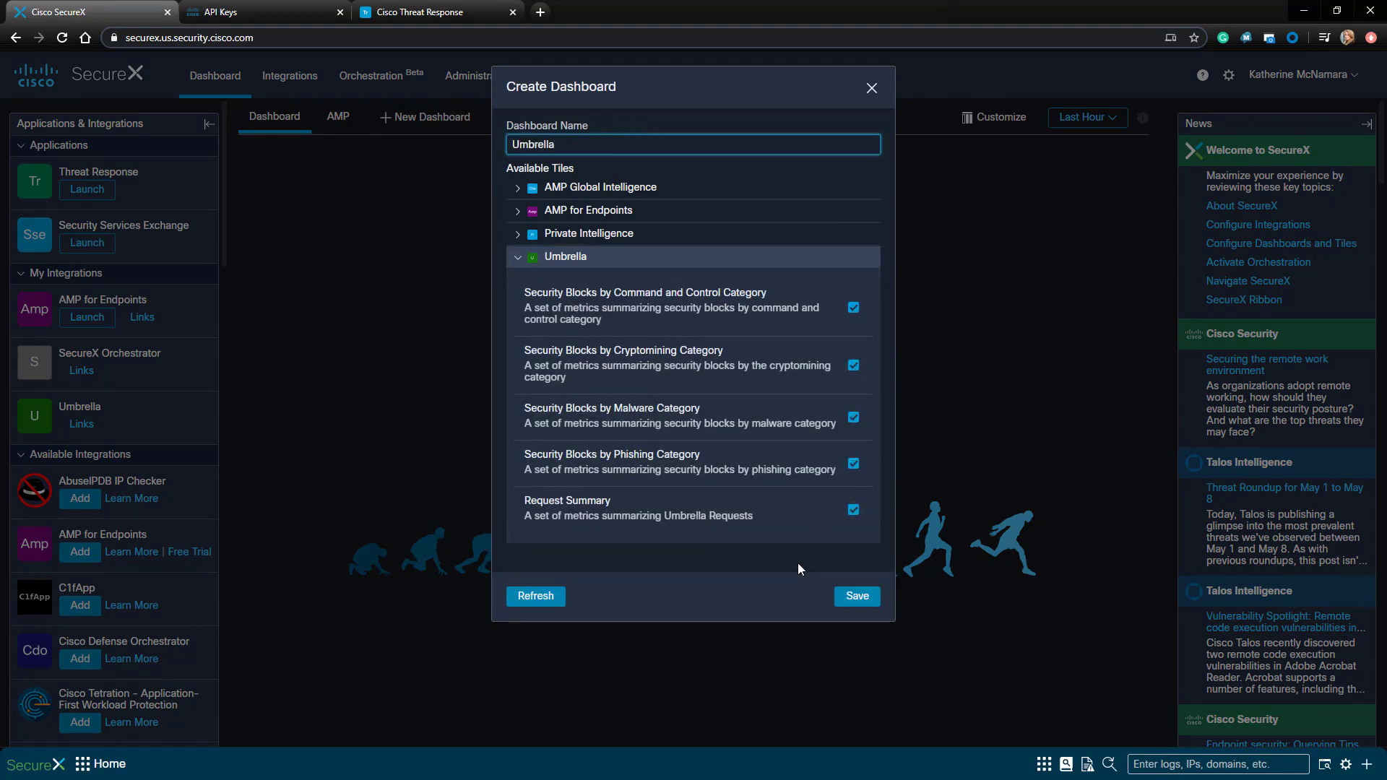
{"action": "left_click", "coordinate": [858, 597]}
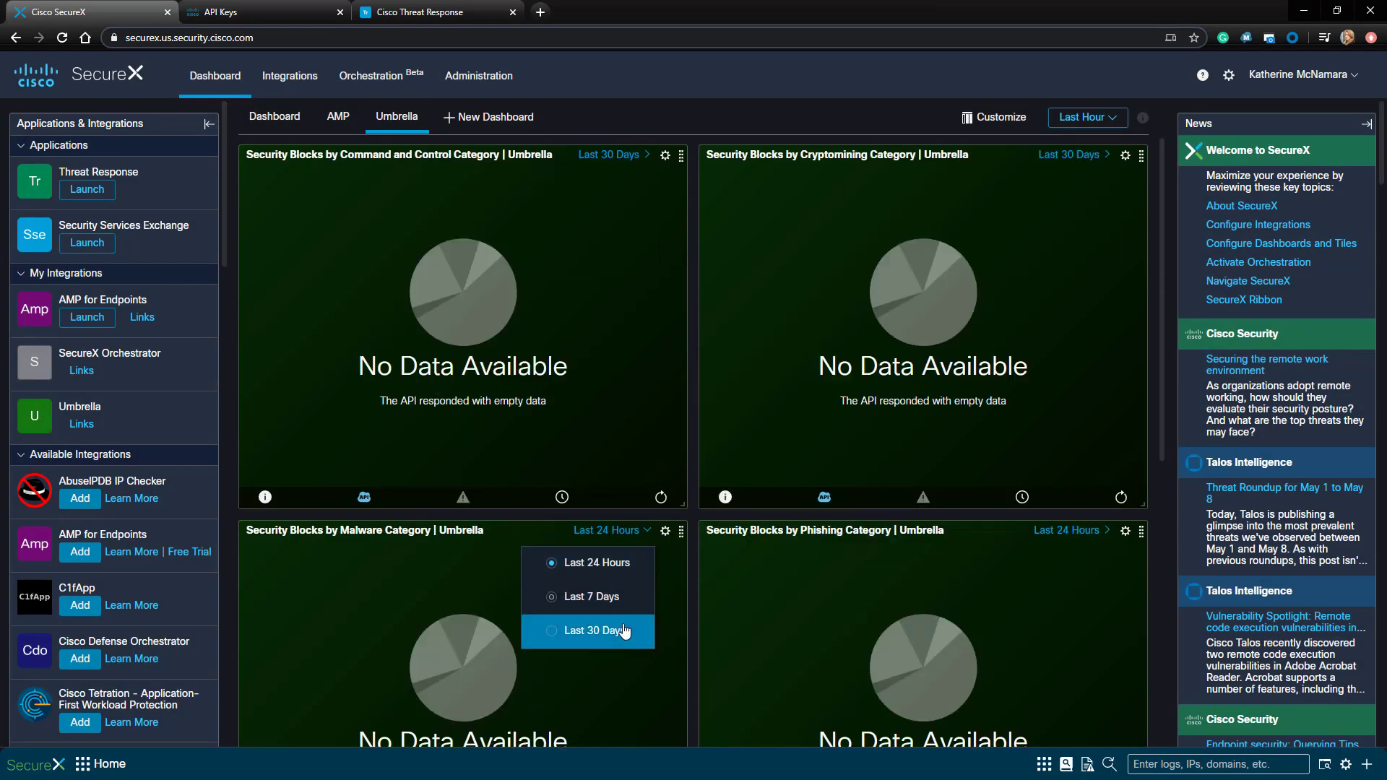
- Set the Umbrella tiles' timeframe to Last 30 Days, and shrink the Command and Control and Cryptomining tiles so they sit side by side
{"action": "scroll", "coordinate": [1064, 586], "scroll_direction": "down", "scroll_amount": 6}
{"action": "scroll", "coordinate": [737, 578], "scroll_direction": "up", "scroll_amount": 6}
{"action": "left_click_drag", "start_coordinate": [682, 504], "coordinate": [493, 369]}
{"action": "left_click_drag", "start_coordinate": [1143, 504], "coordinate": [991, 369]}
{"action": "left_click_drag", "start_coordinate": [987, 155], "coordinate": [827, 156]}
{"action": "scroll", "coordinate": [683, 621], "scroll_direction": "down", "scroll_amount": 2}
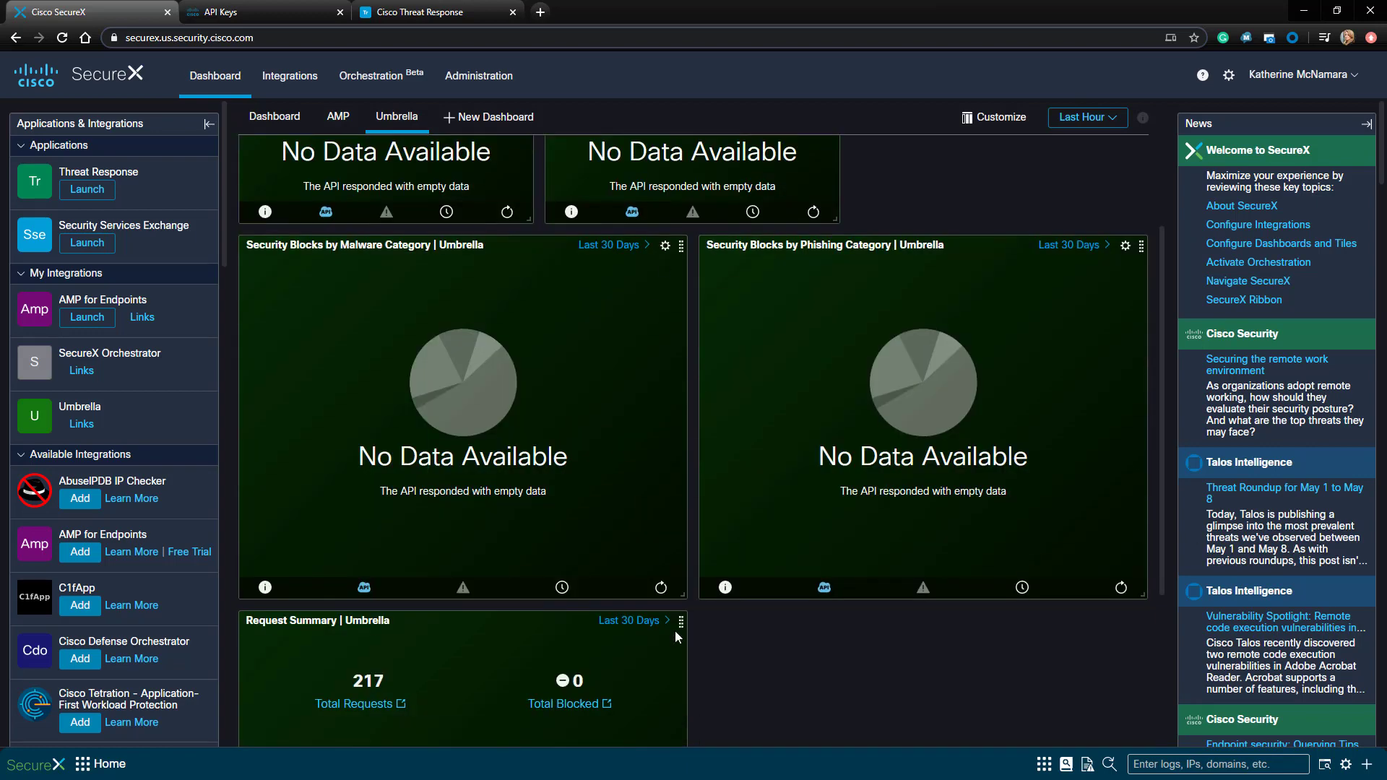
- Shrink the Malware Category tile and place it in the first row beside the Cryptomining tile
{"action": "left_click_drag", "start_coordinate": [682, 597], "coordinate": [605, 499]}
{"action": "scroll", "coordinate": [605, 434], "scroll_direction": "up", "scroll_amount": 2}
{"action": "left_click_drag", "start_coordinate": [604, 390], "coordinate": [1150, 155]}
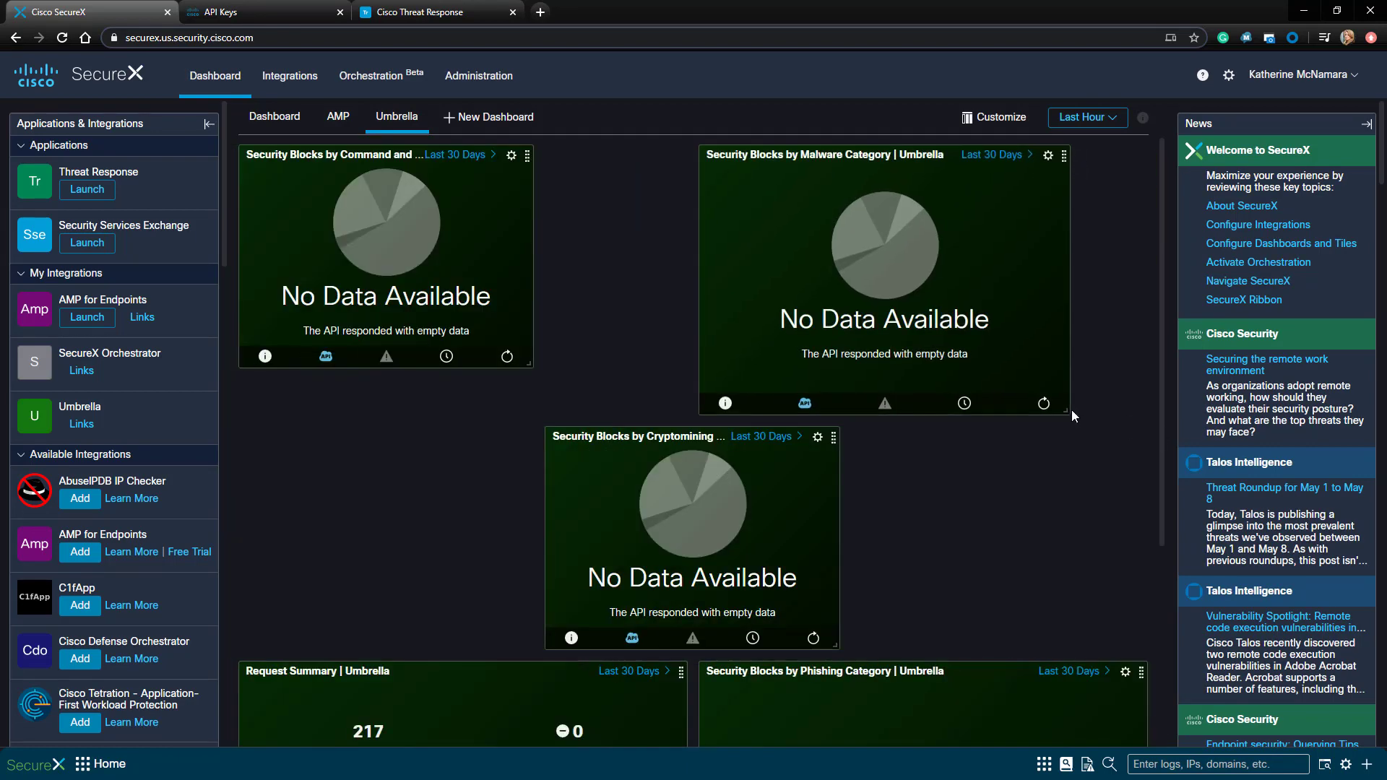
{"action": "left_click_drag", "start_coordinate": [1068, 411], "coordinate": [991, 366]}
{"action": "left_click_drag", "start_coordinate": [988, 154], "coordinate": [1141, 154]}
{"action": "left_click", "coordinate": [629, 389]}
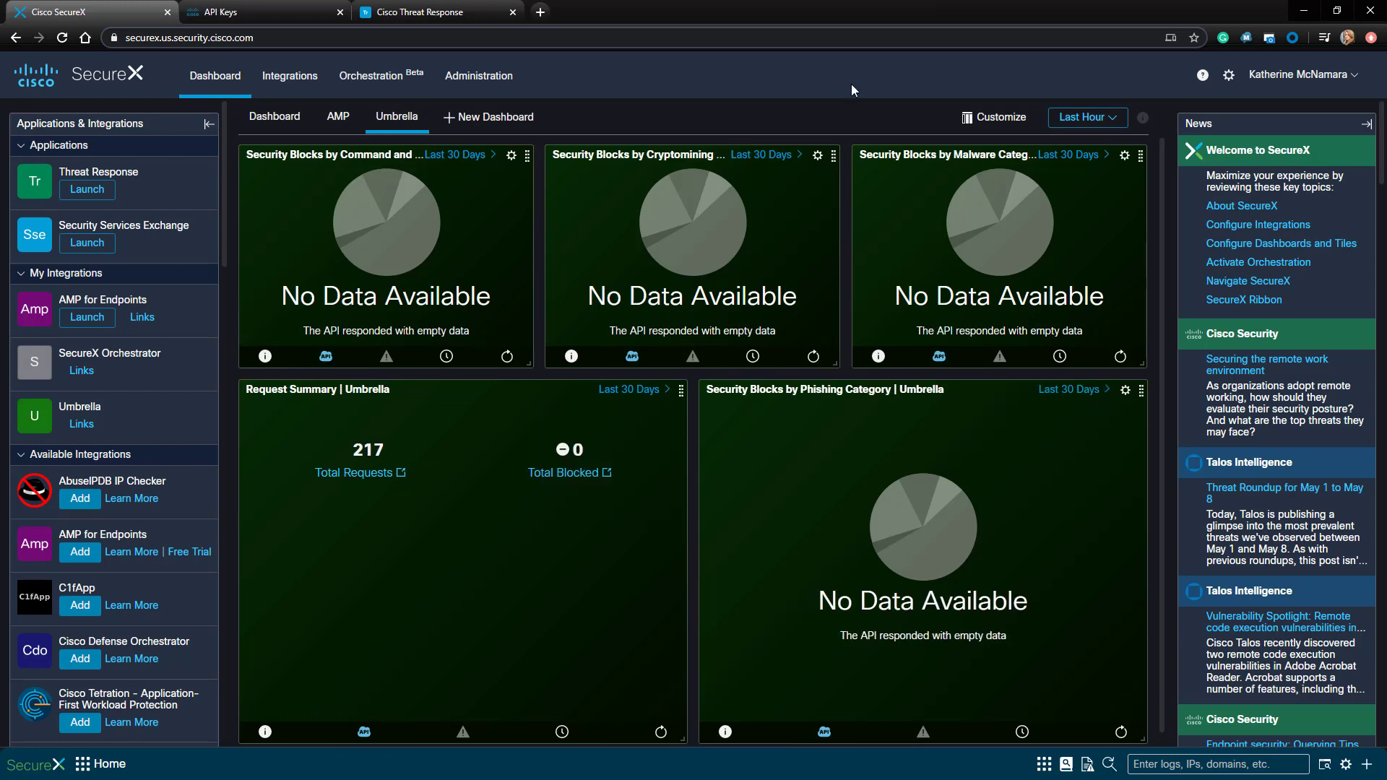
- View the AMP dashboard, return to the Umbrella dashboard, and follow the Request Summary tile's Total Requests link to the Umbrella overview
{"action": "left_click", "coordinate": [337, 114]}
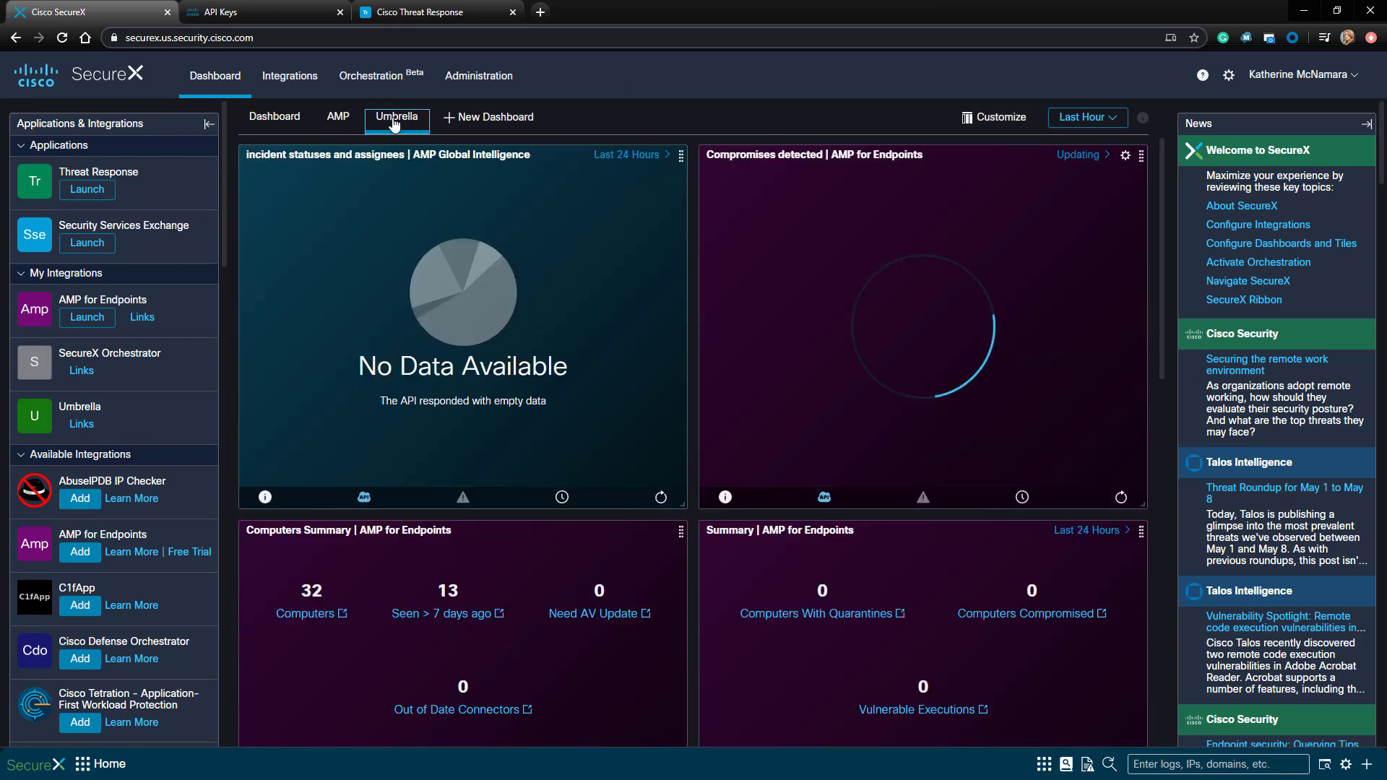
{"action": "left_click", "coordinate": [396, 116]}
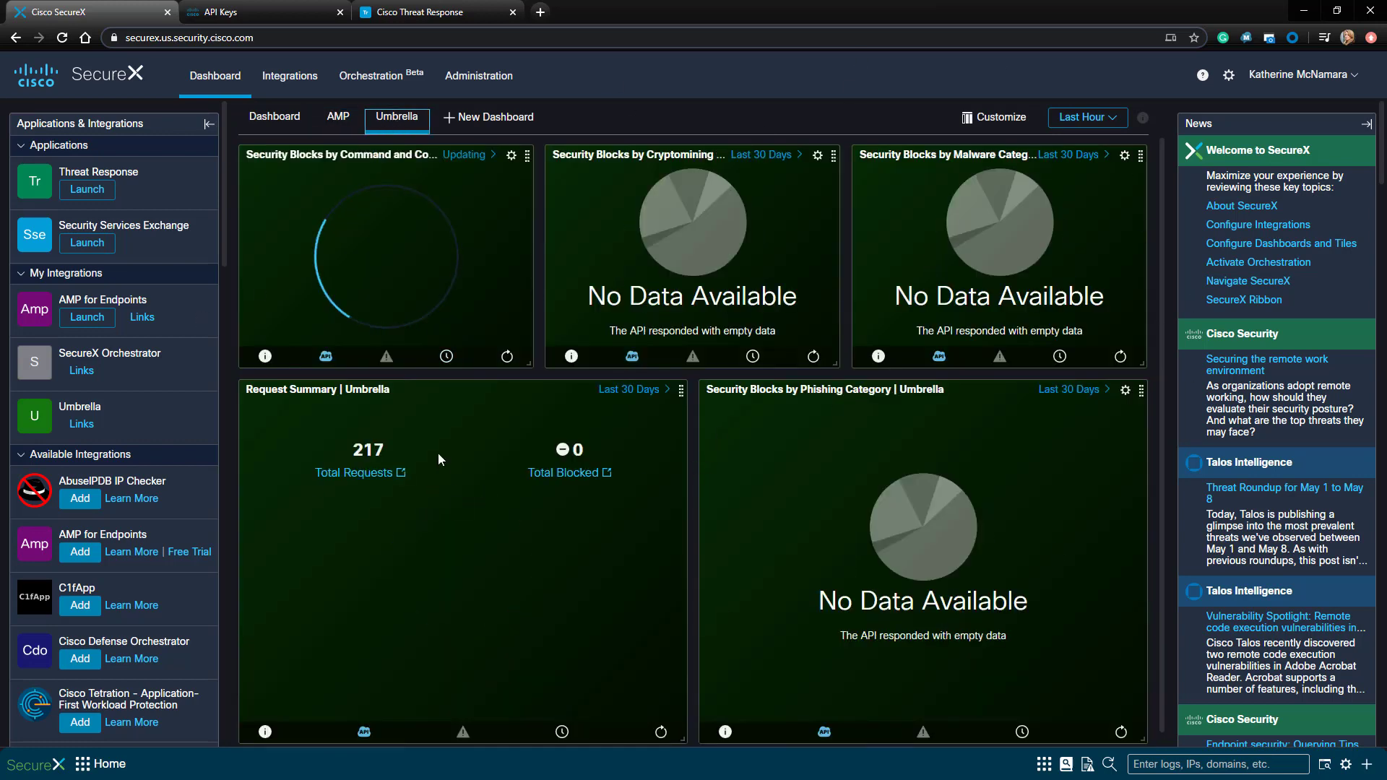
{"action": "left_click", "coordinate": [369, 473]}
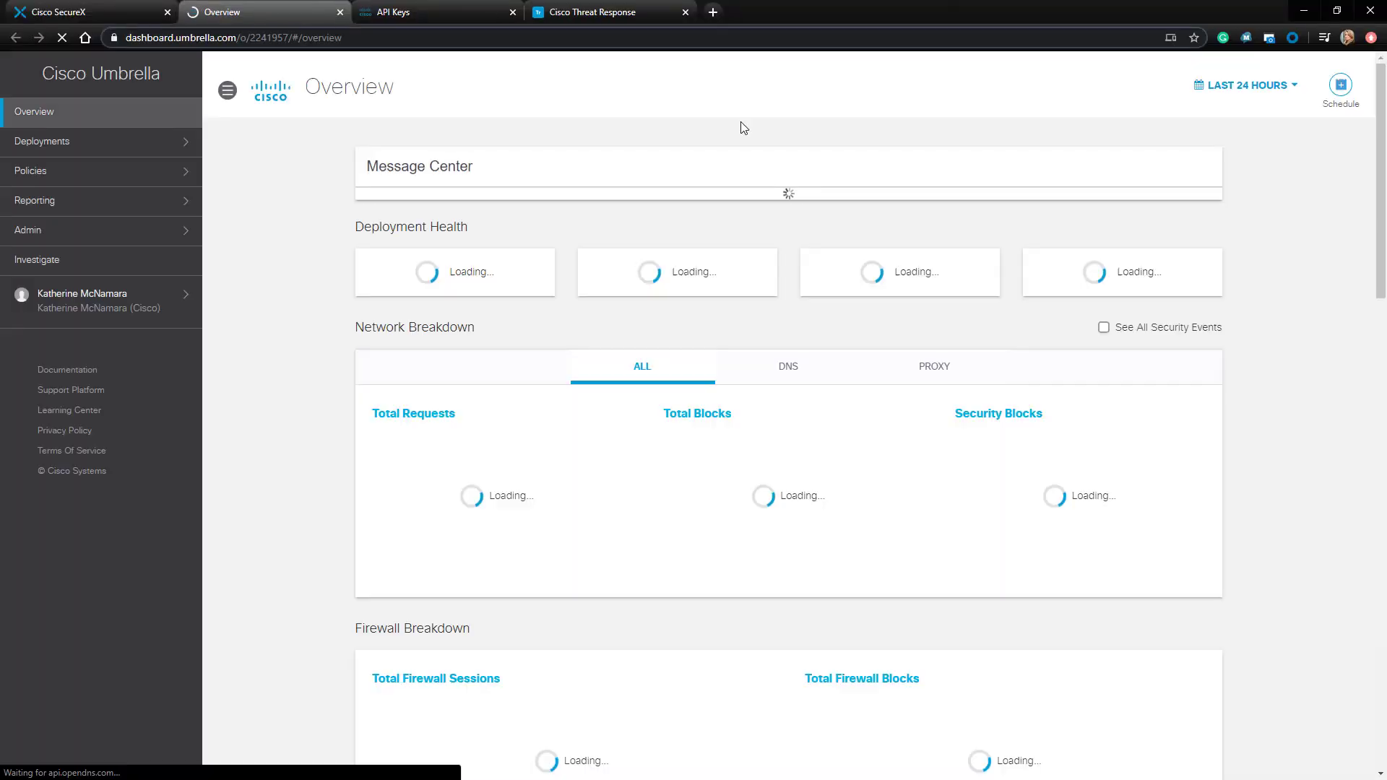
{"action": "scroll", "coordinate": [740, 568], "scroll_direction": "down", "scroll_amount": 10}
{"action": "scroll", "coordinate": [739, 568], "scroll_direction": "up", "scroll_amount": 18}
- Open Umbrella's Total Requests report and set its custom date range to Apr 01 – May 02
{"action": "left_click", "coordinate": [72, 201]}
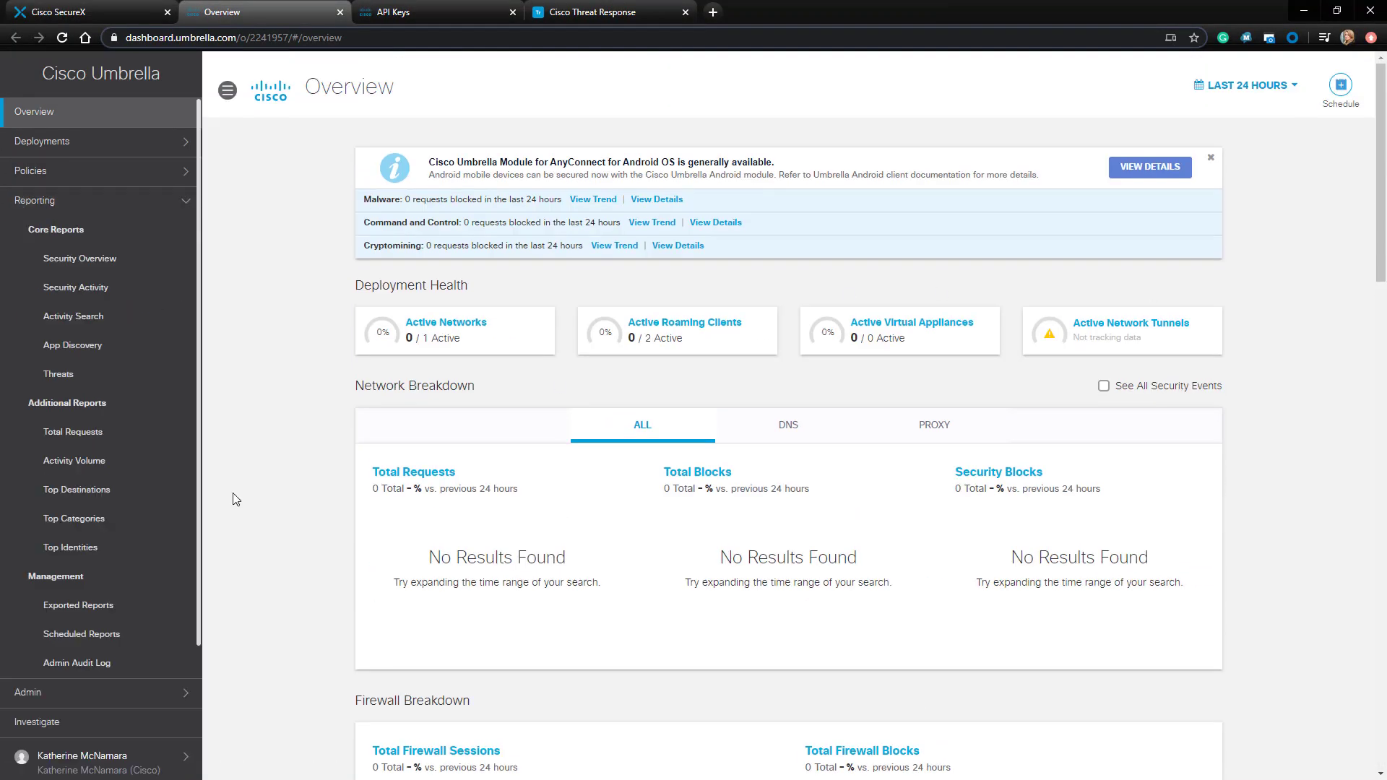
{"action": "left_click", "coordinate": [80, 432]}
{"action": "scroll", "coordinate": [502, 645], "scroll_direction": "down", "scroll_amount": 3}
{"action": "scroll", "coordinate": [502, 645], "scroll_direction": "up", "scroll_amount": 3}
{"action": "left_click", "coordinate": [1311, 84]}
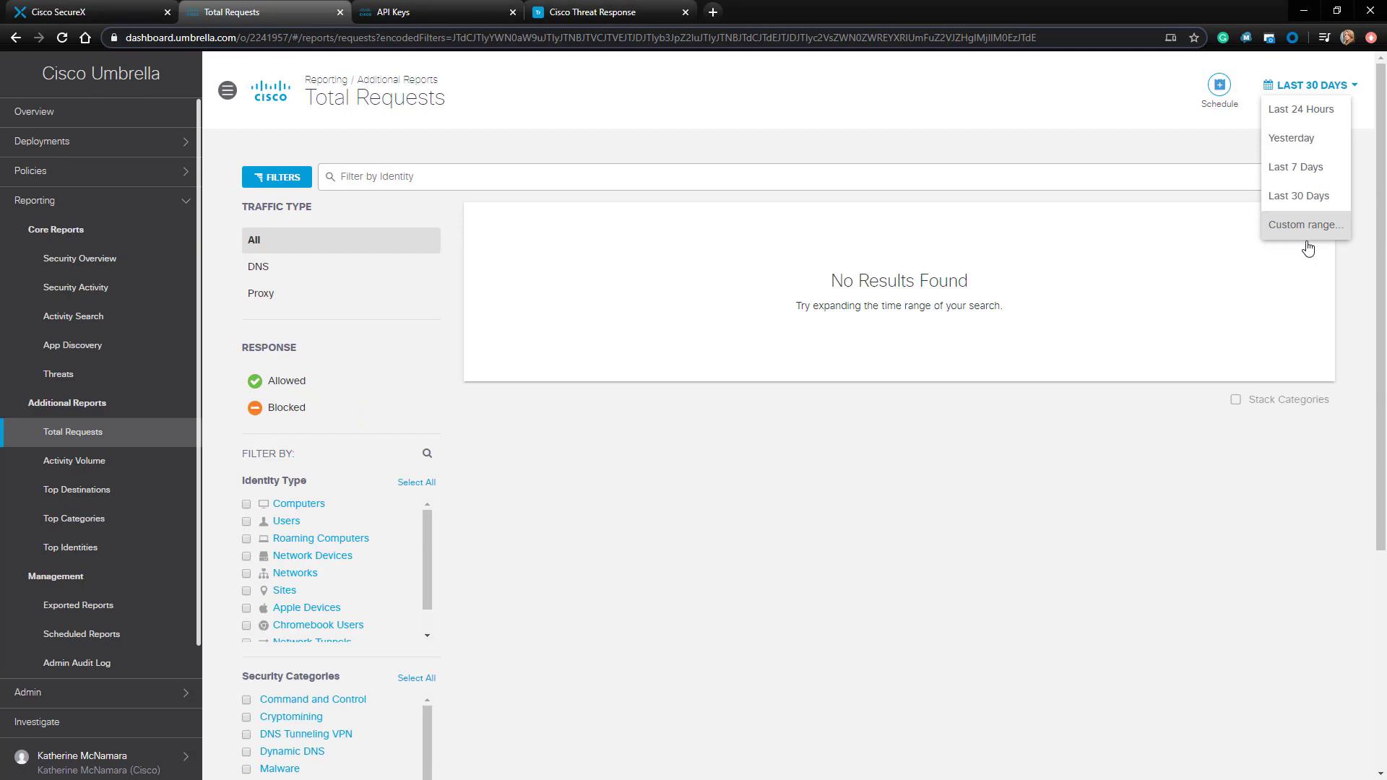
{"action": "left_click", "coordinate": [1307, 248]}
{"action": "left_click", "coordinate": [1324, 282]}
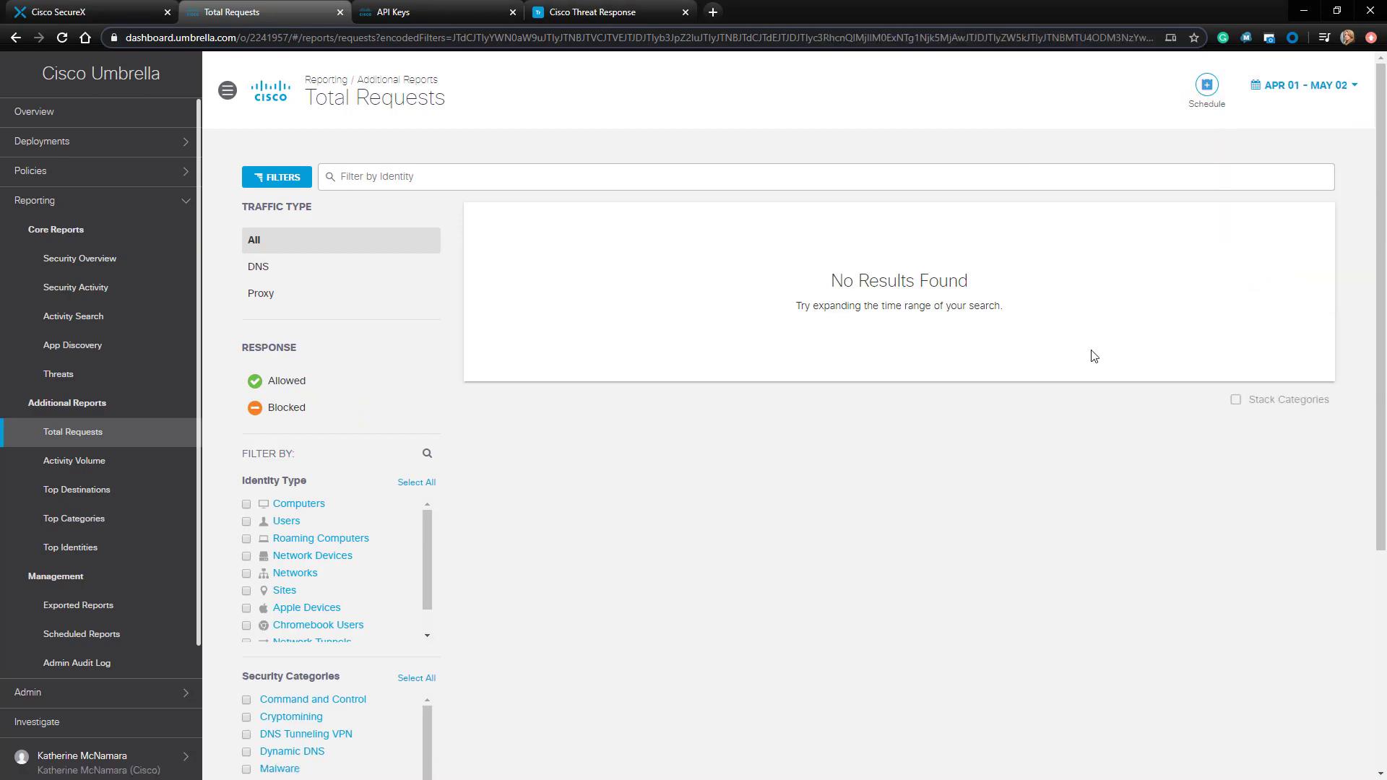
- Switch back to Cisco SecureX and open the default dashboard named Dashboard
{"action": "left_click", "coordinate": [130, 14]}
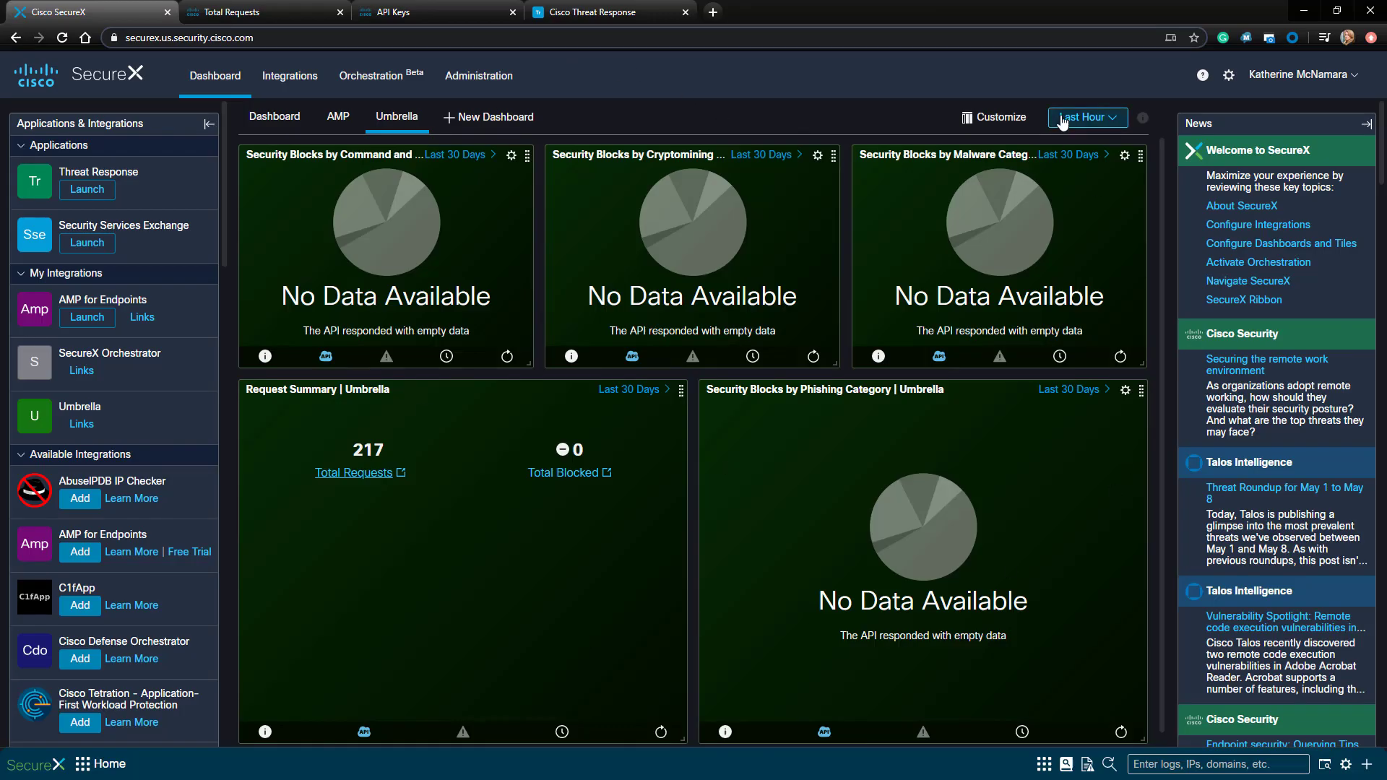
{"action": "left_click", "coordinate": [274, 118]}
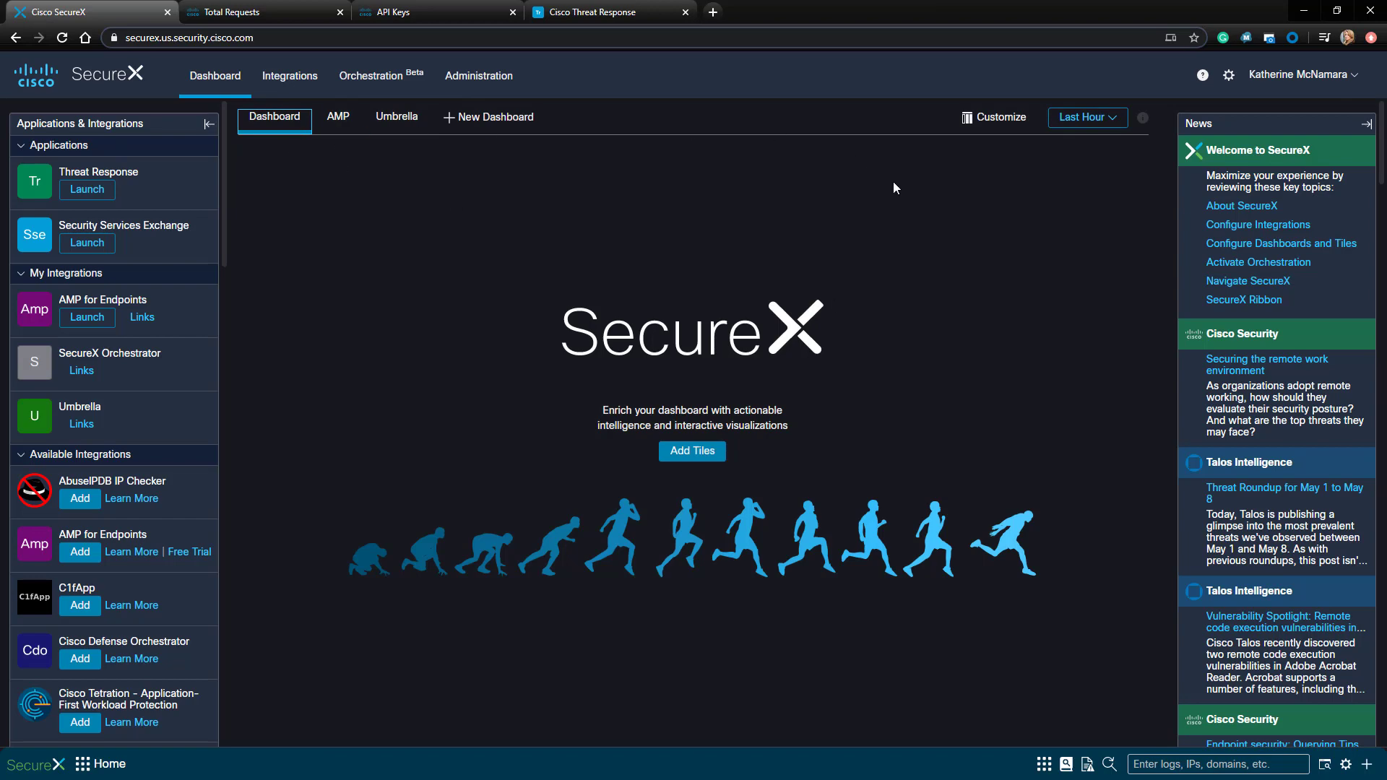